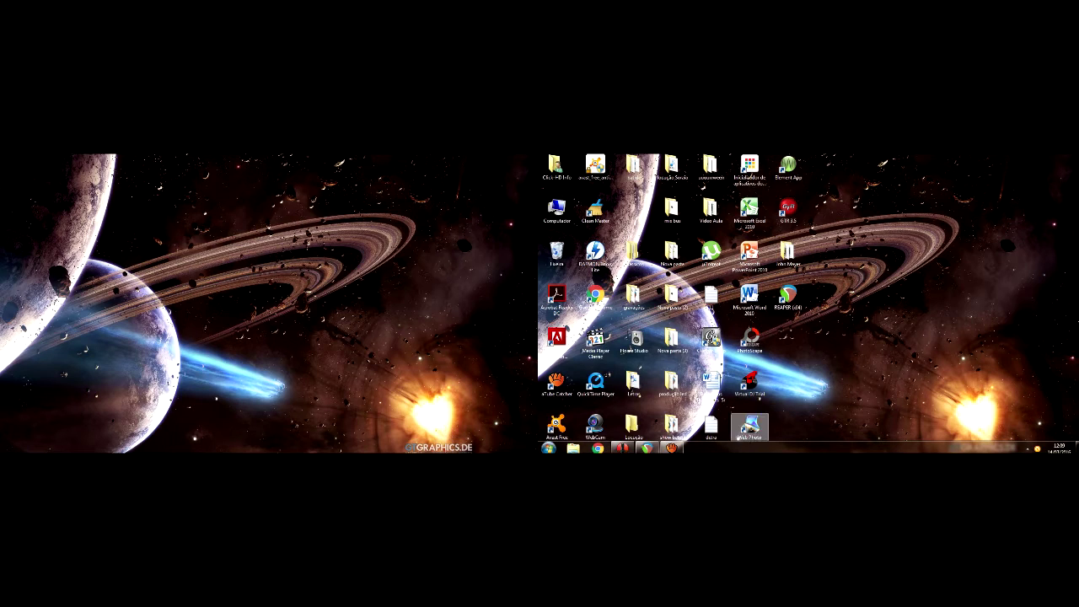
Step: Switch to the open REAPER project, enable the audio item's take volume envelope and lower it along the whole item
{"action": "left_click", "coordinate": [646, 448]}
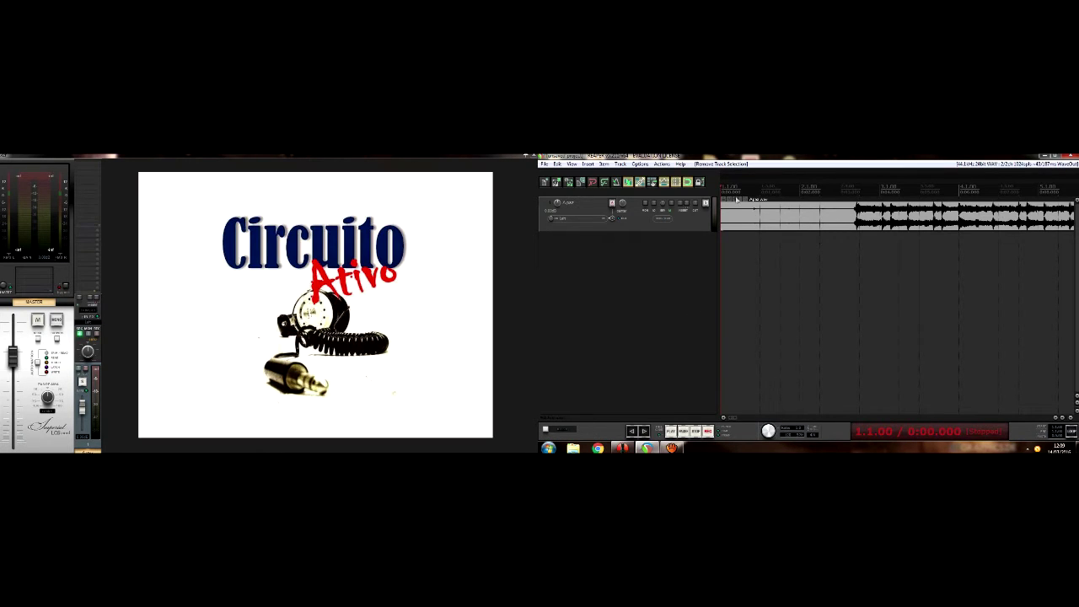
{"action": "double_click", "coordinate": [752, 214]}
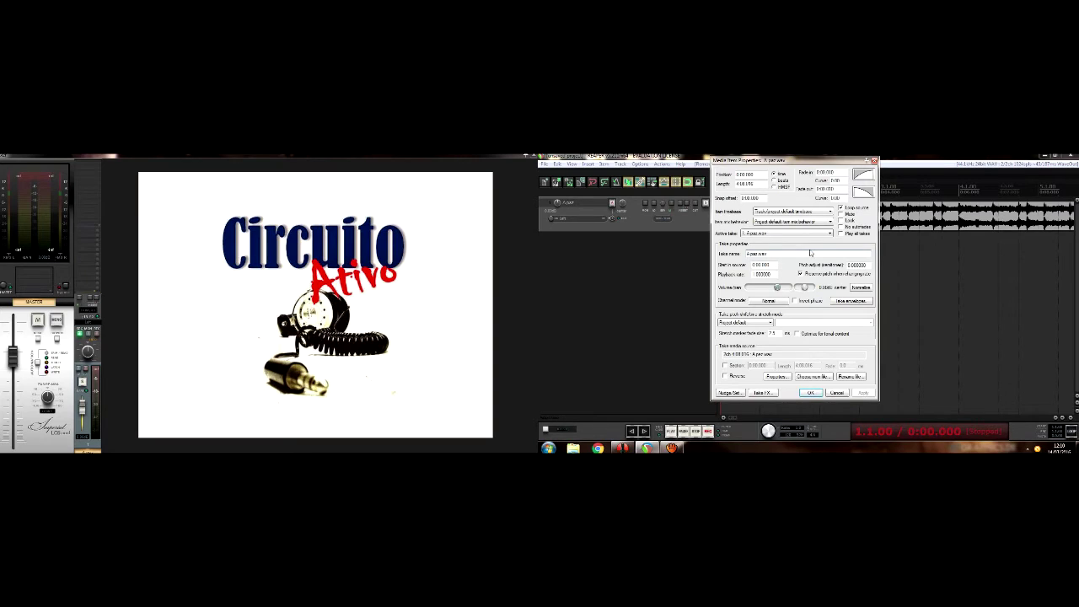
{"action": "left_click", "coordinate": [852, 301]}
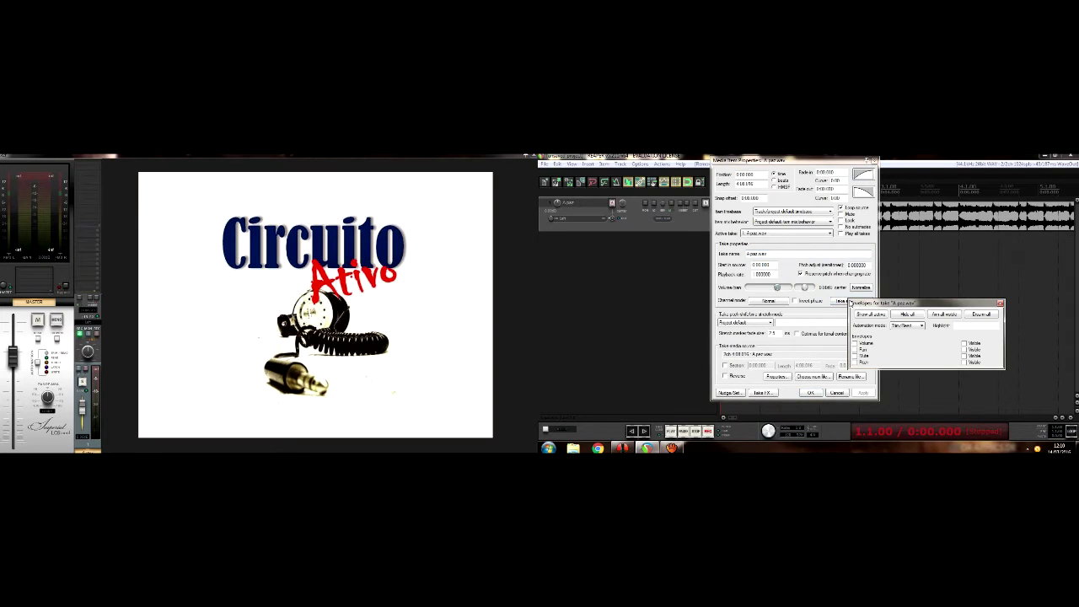
{"action": "left_click", "coordinate": [854, 344]}
{"action": "left_click", "coordinate": [814, 393]}
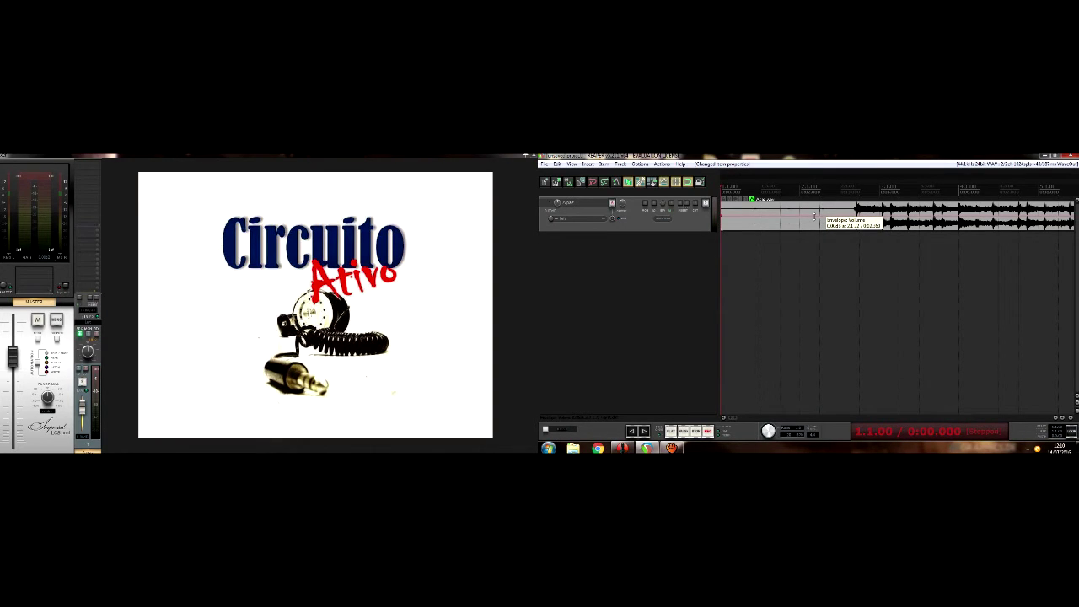
{"action": "mouse_move", "coordinate": [815, 216]}
{"action": "left_mouse_down"}
{"action": "mouse_move", "coordinate": [815, 238]}
{"action": "mouse_move", "coordinate": [811, 223]}
{"action": "left_mouse_up"}
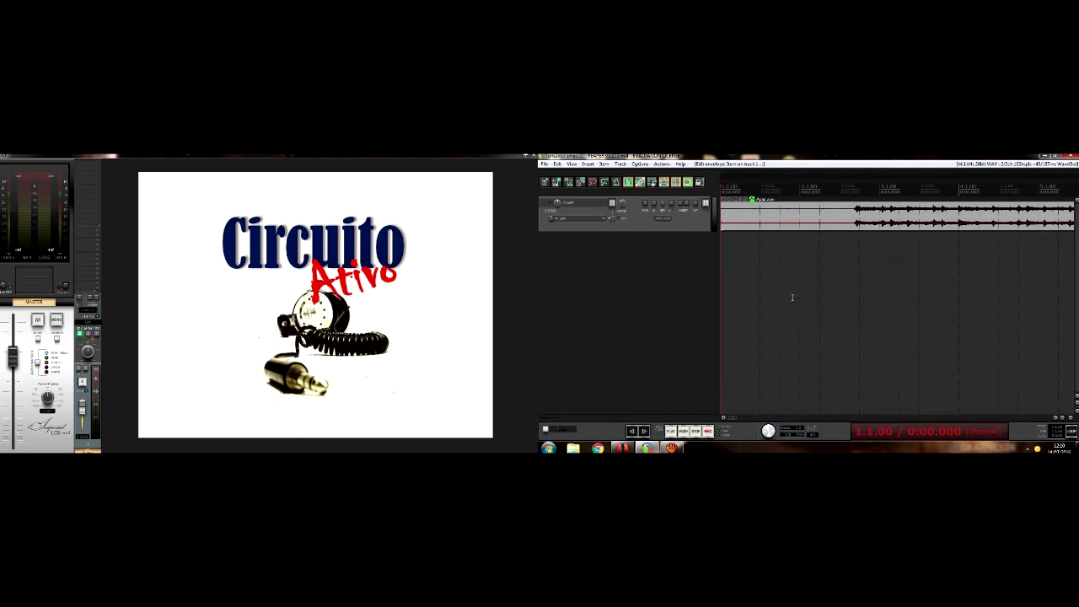
Step: Examine the waveform and its lowered volume envelope over the audio item's full length
{"action": "left_click", "coordinate": [1070, 418]}
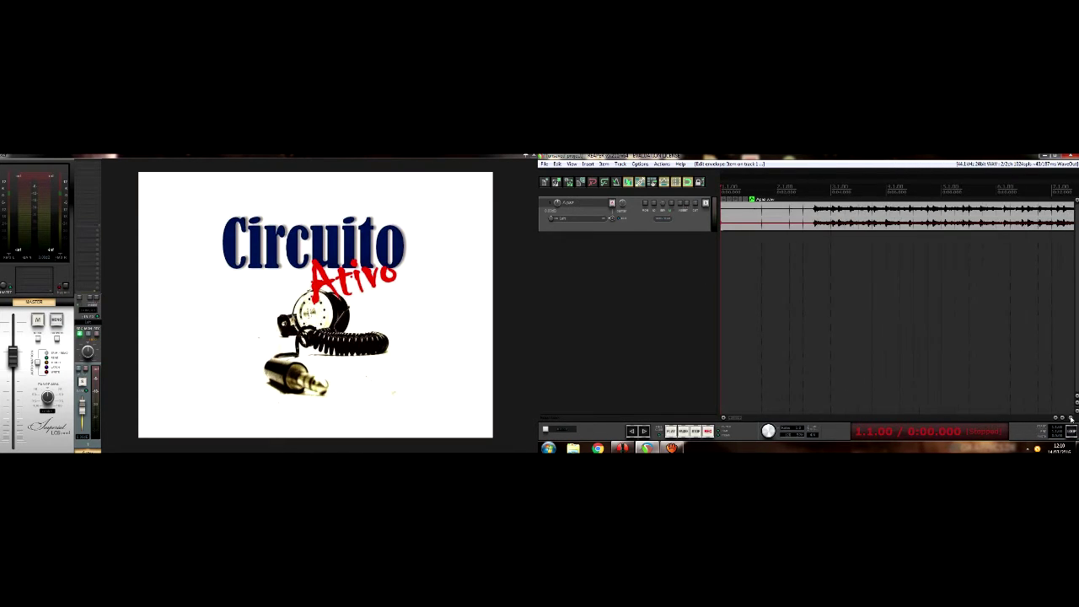
{"action": "left_click", "coordinate": [1071, 418]}
{"action": "left_click", "coordinate": [1071, 418]}
{"action": "left_click", "coordinate": [1071, 418]}
{"action": "left_click", "coordinate": [1071, 418]}
{"action": "left_click", "coordinate": [1071, 418]}
{"action": "left_click", "coordinate": [1071, 418]}
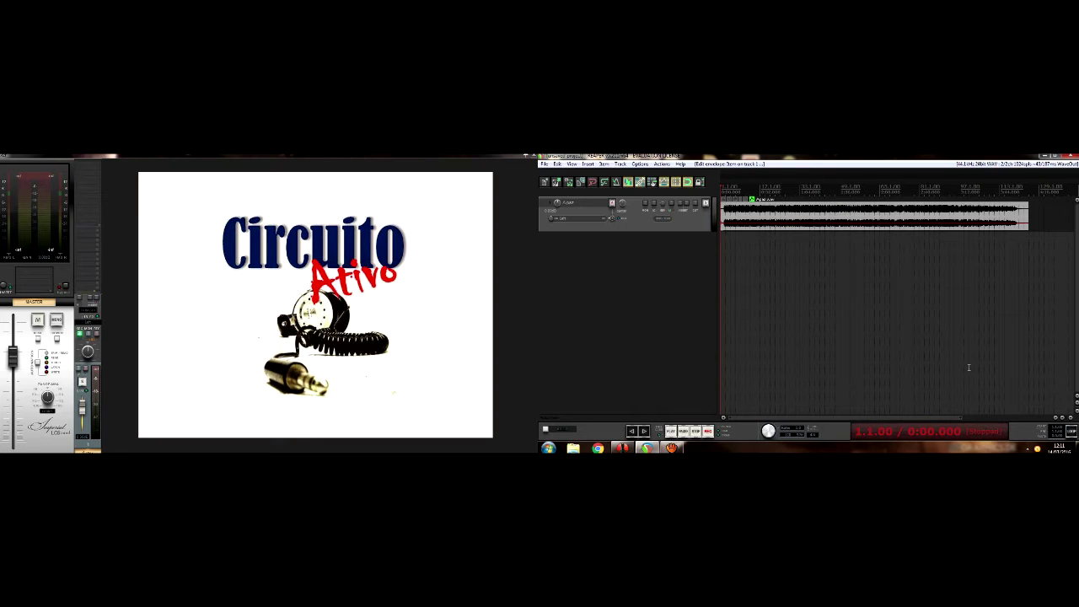
Step: Add the Plugin Alliance bx_stereomaker VST effect to the track, look over its controls and close the effects window
{"action": "left_click", "coordinate": [683, 205]}
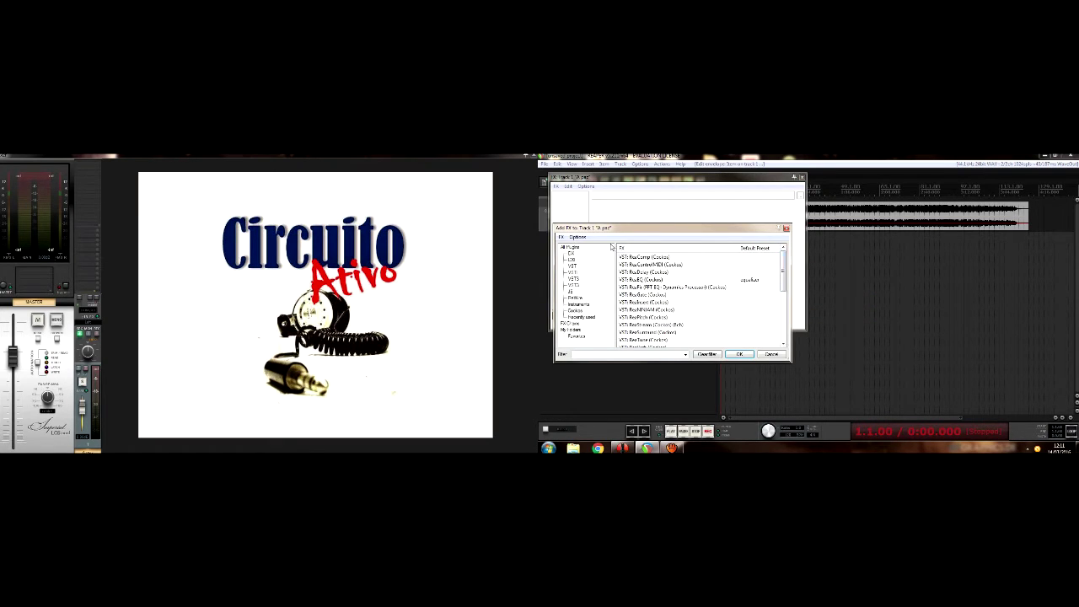
{"action": "left_click", "coordinate": [577, 266]}
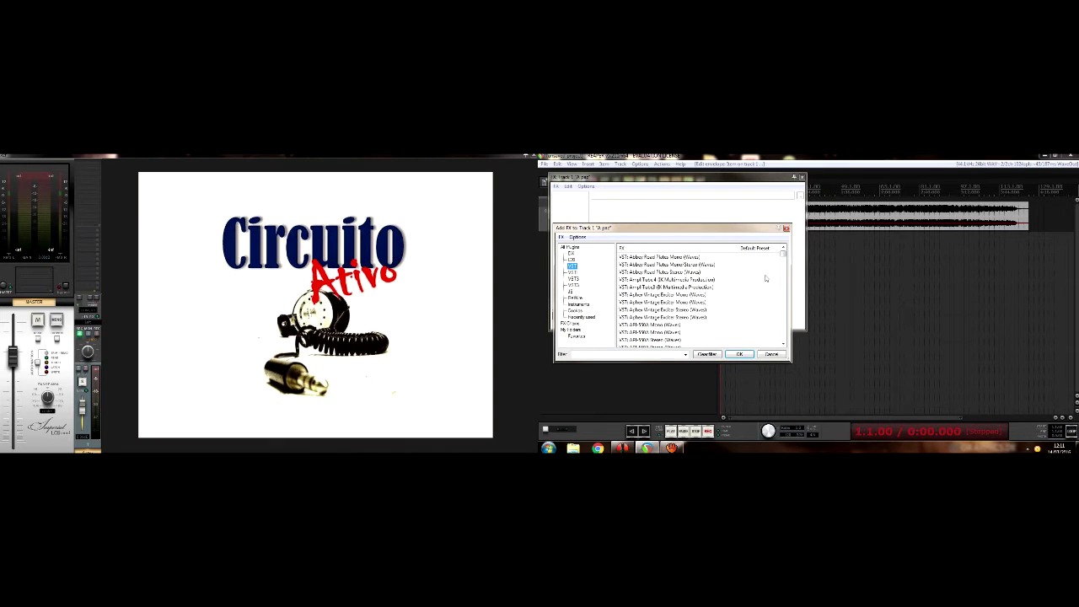
{"action": "left_click_drag", "start_coordinate": [781, 257], "coordinate": [784, 263]}
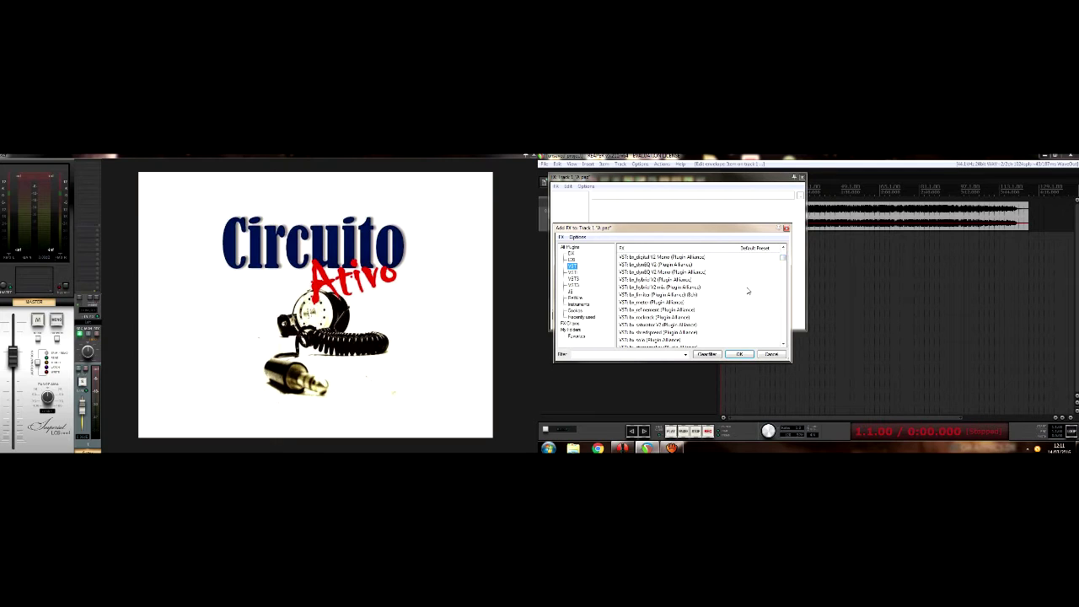
{"action": "scroll", "coordinate": [783, 345], "scroll_direction": "down", "scroll_amount": 2}
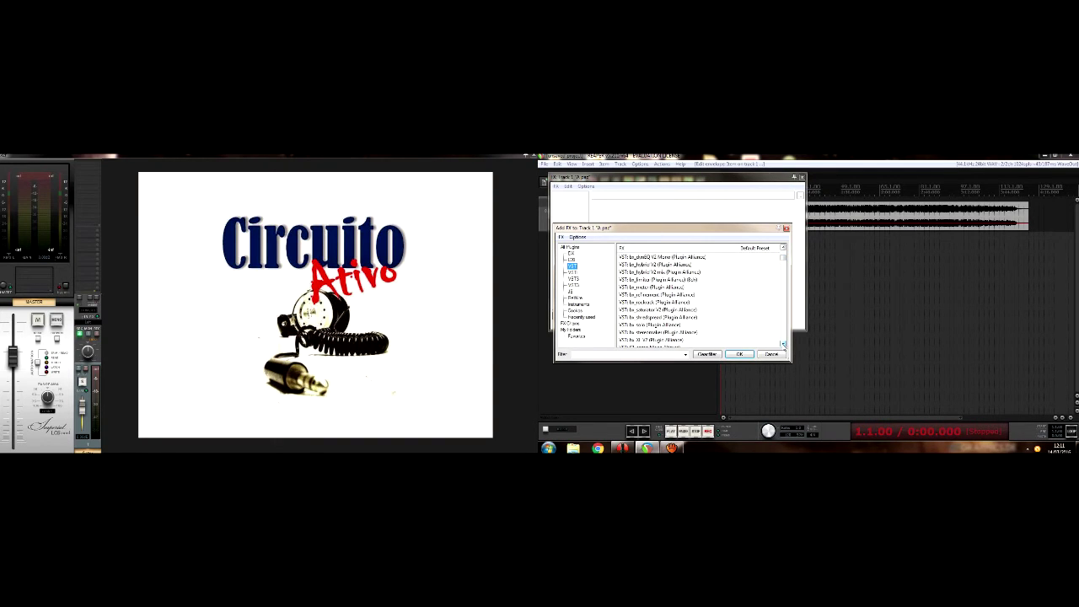
{"action": "left_click", "coordinate": [783, 345]}
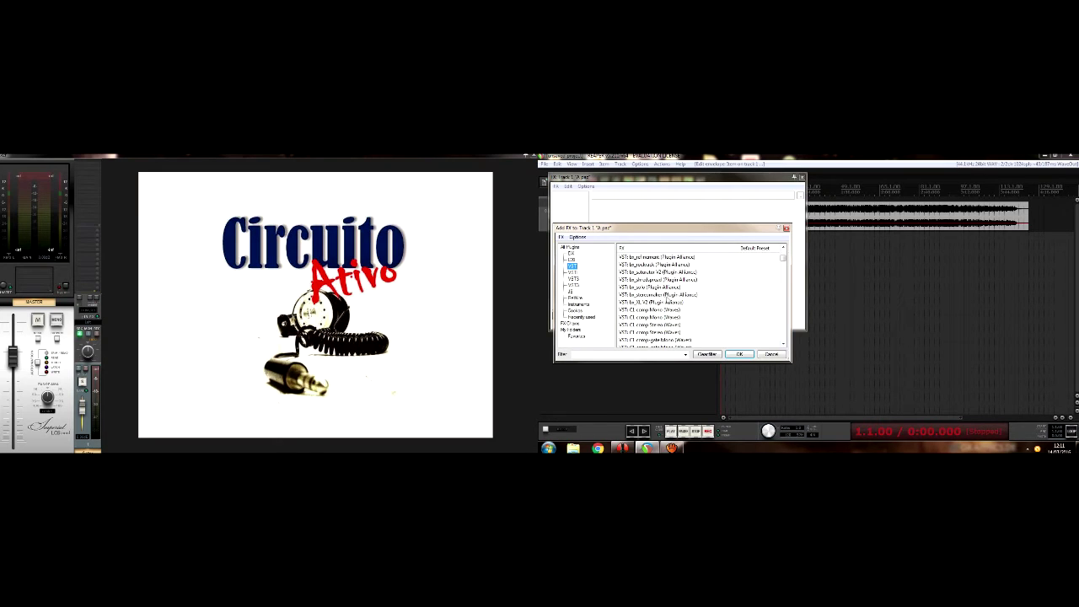
{"action": "double_click", "coordinate": [668, 294]}
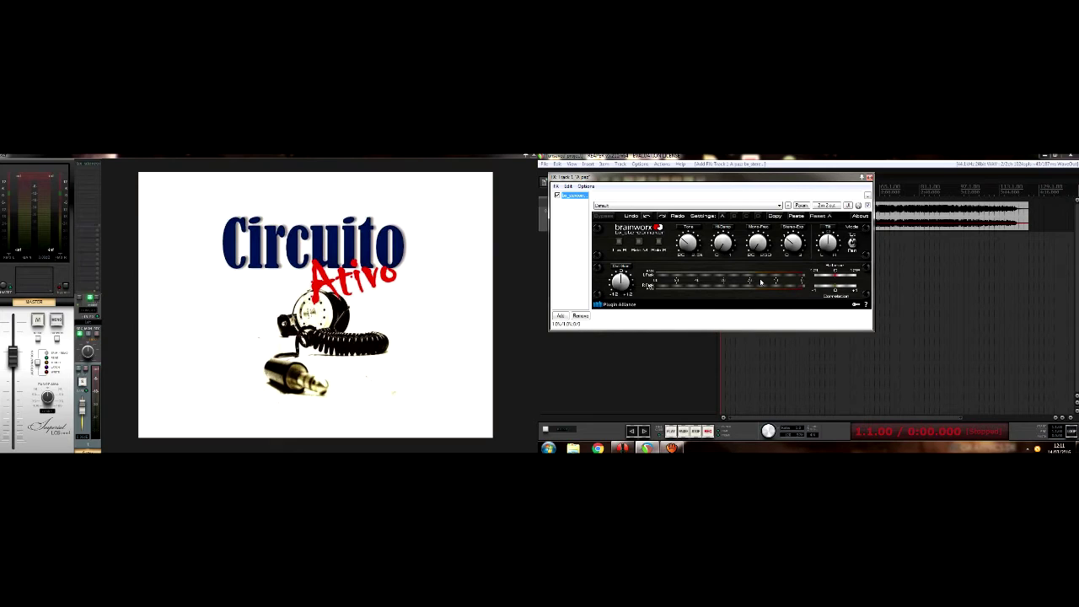
{"action": "left_click", "coordinate": [799, 251]}
{"action": "mouse_move", "coordinate": [791, 244]}
{"action": "left_click", "coordinate": [869, 178]}
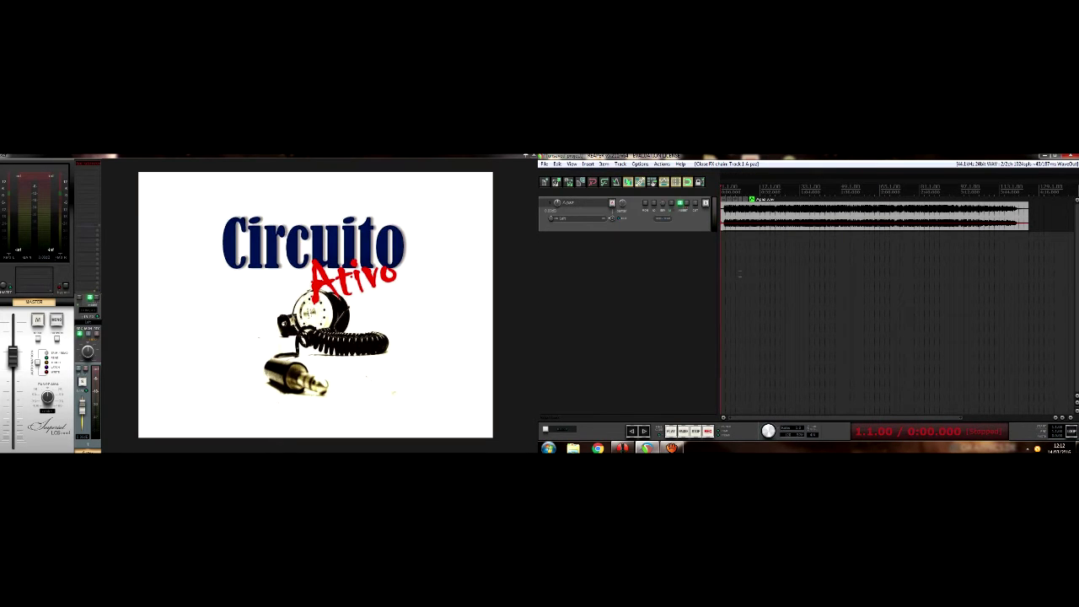
Step: Play the track from the start to listen to its sound, and stop playback
{"action": "key", "text": "space"}
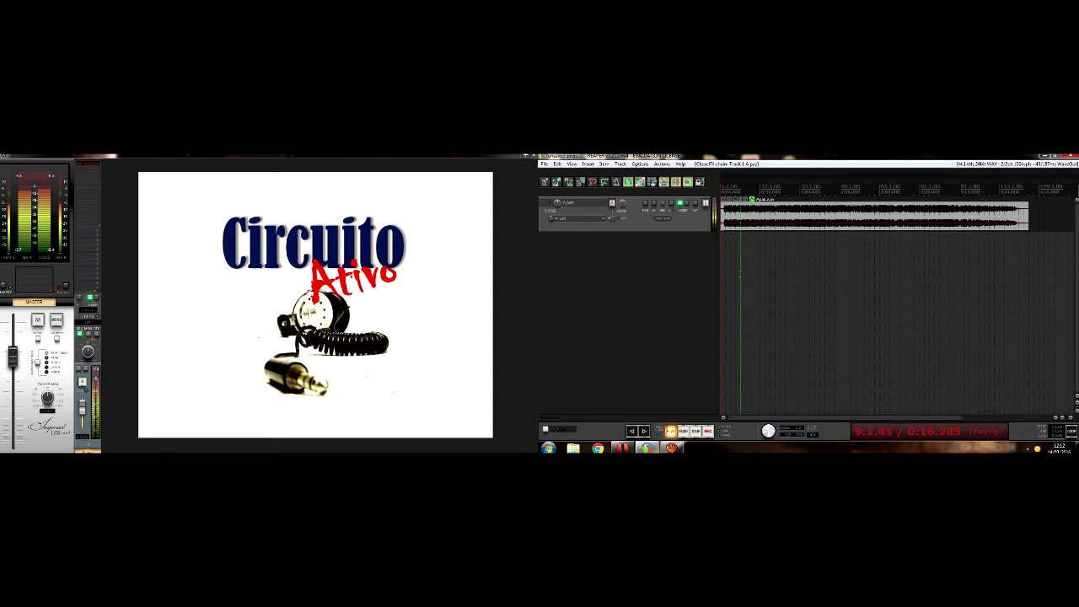
{"action": "key", "text": "space"}
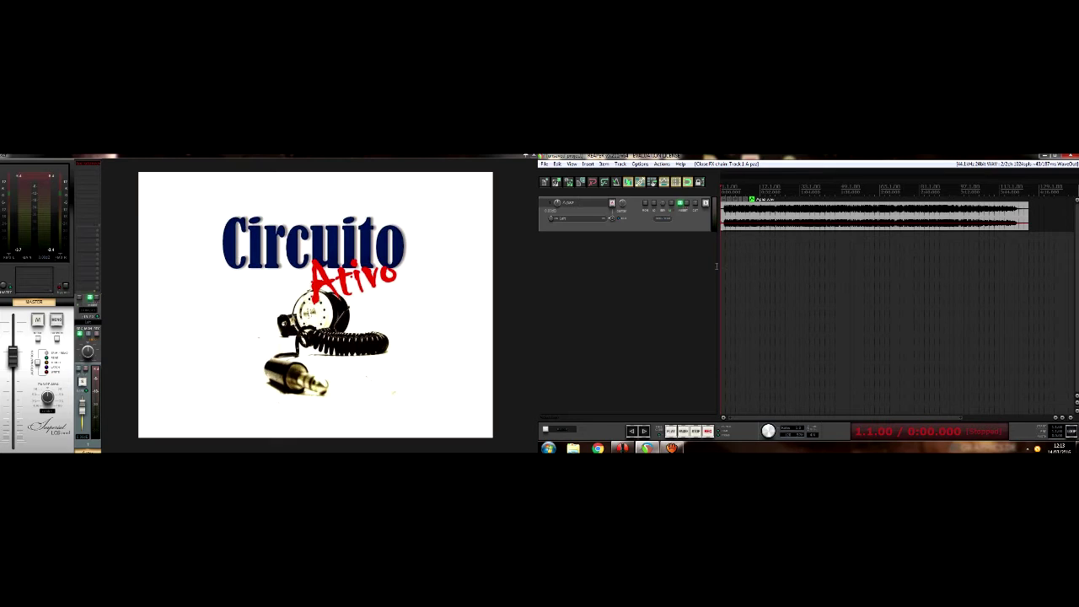
Step: Solo the track, enable bx_stereomaker in its effects chain and listen to the processed audio
{"action": "left_click", "coordinate": [705, 203]}
{"action": "left_click", "coordinate": [680, 204]}
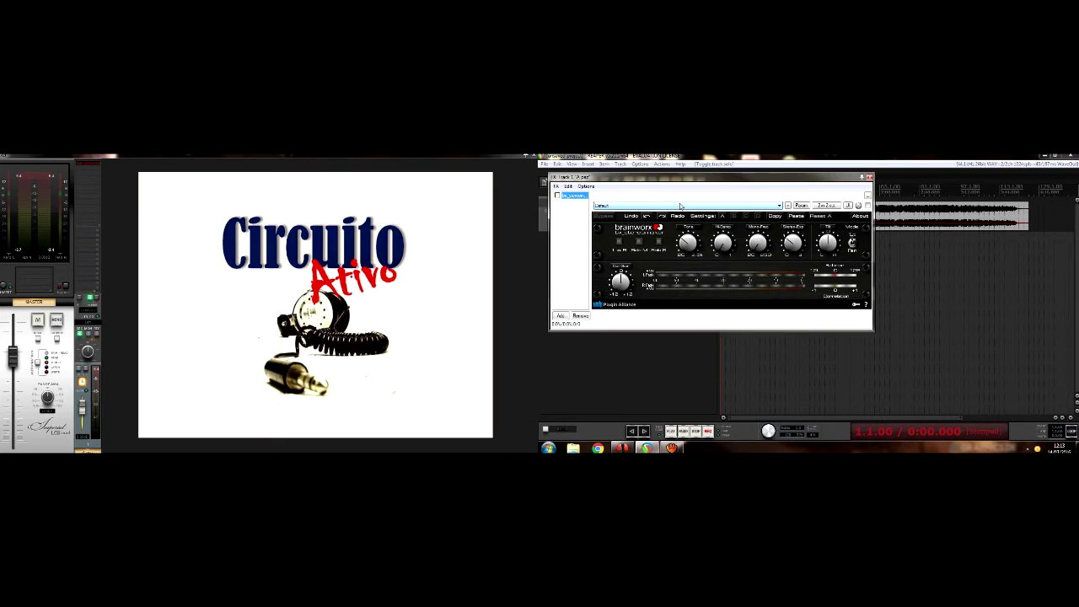
{"action": "left_click", "coordinate": [557, 196]}
{"action": "key", "text": "space"}
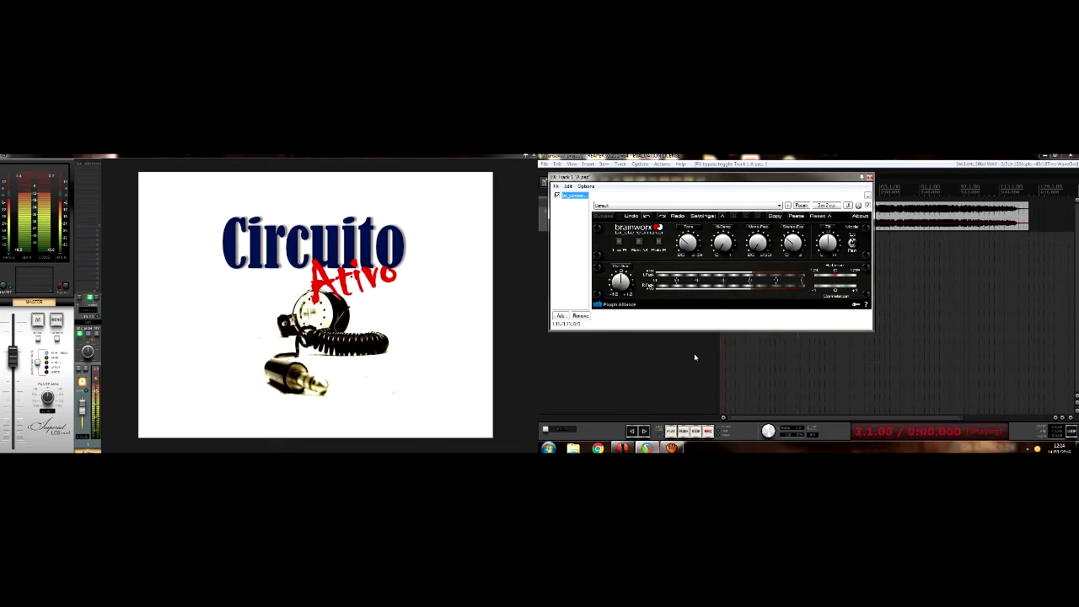
{"action": "key", "text": "space"}
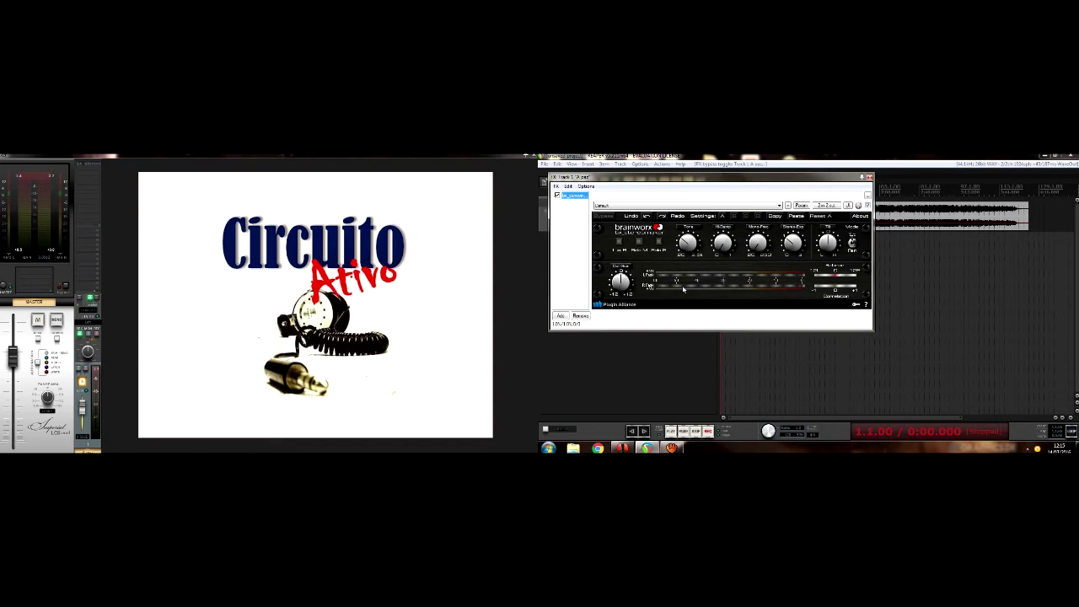
Step: Add the Waves Vitamin Stereo effect to the track's chain and load its Mastering 1 factory preset
{"action": "left_click", "coordinate": [560, 317]}
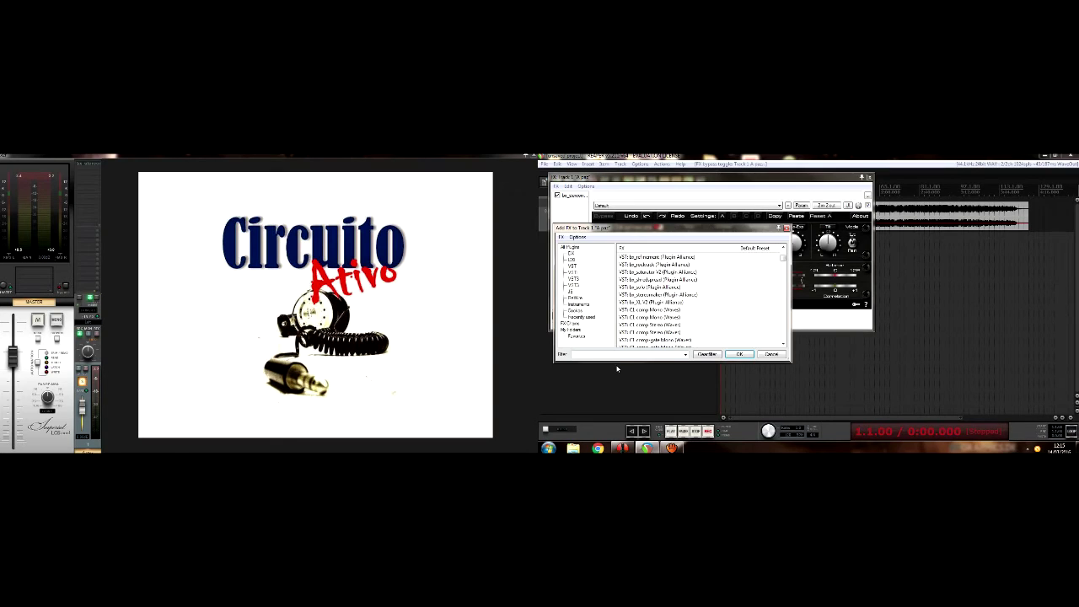
{"action": "left_click_drag", "start_coordinate": [784, 260], "coordinate": [785, 334]}
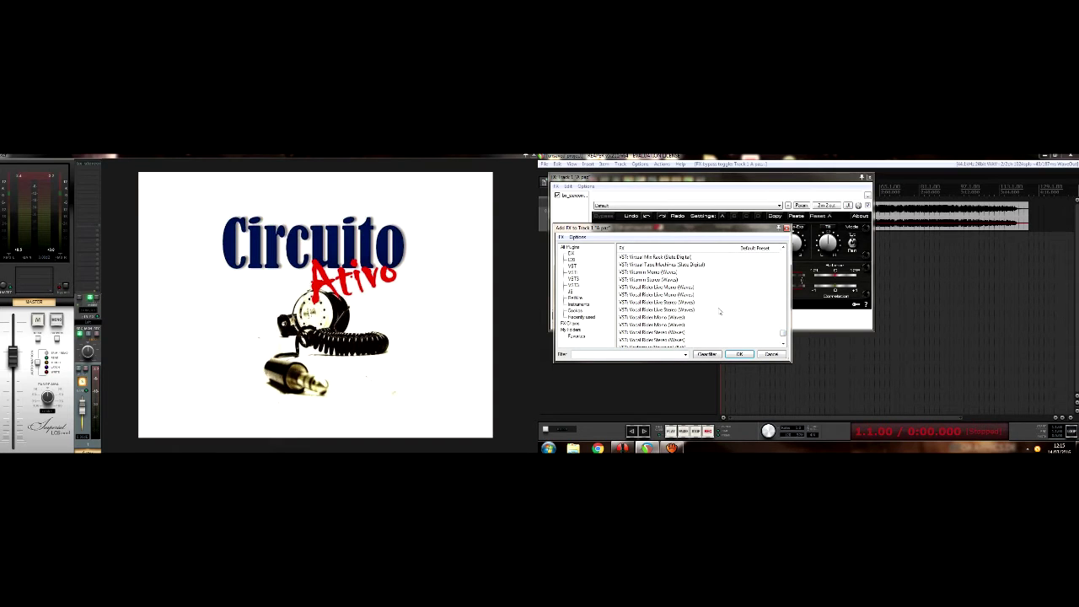
{"action": "double_click", "coordinate": [653, 279]}
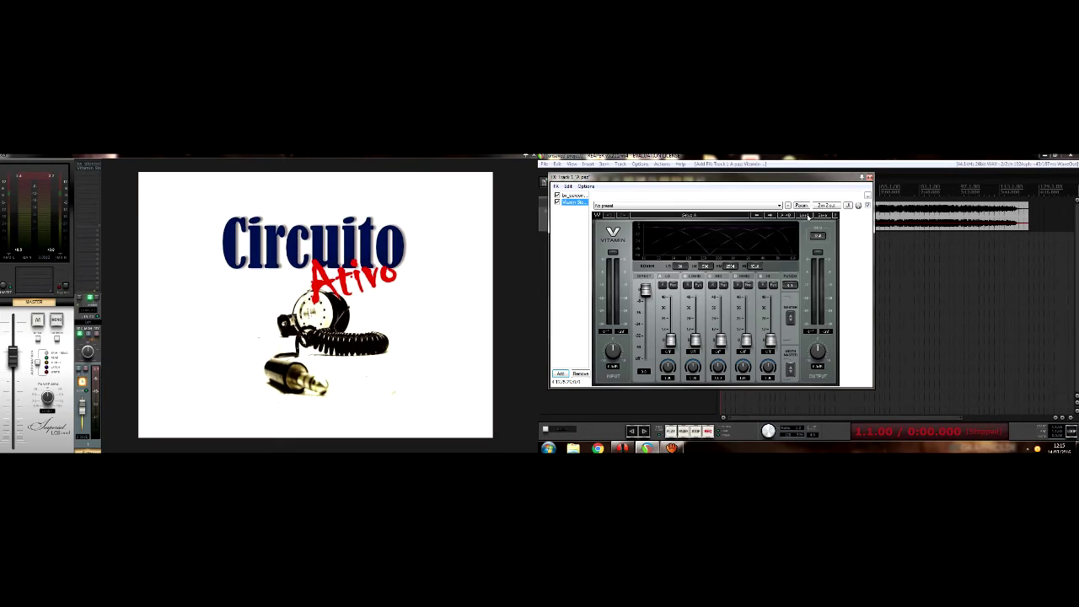
{"action": "left_click", "coordinate": [808, 215]}
{"action": "mouse_move", "coordinate": [877, 305]}
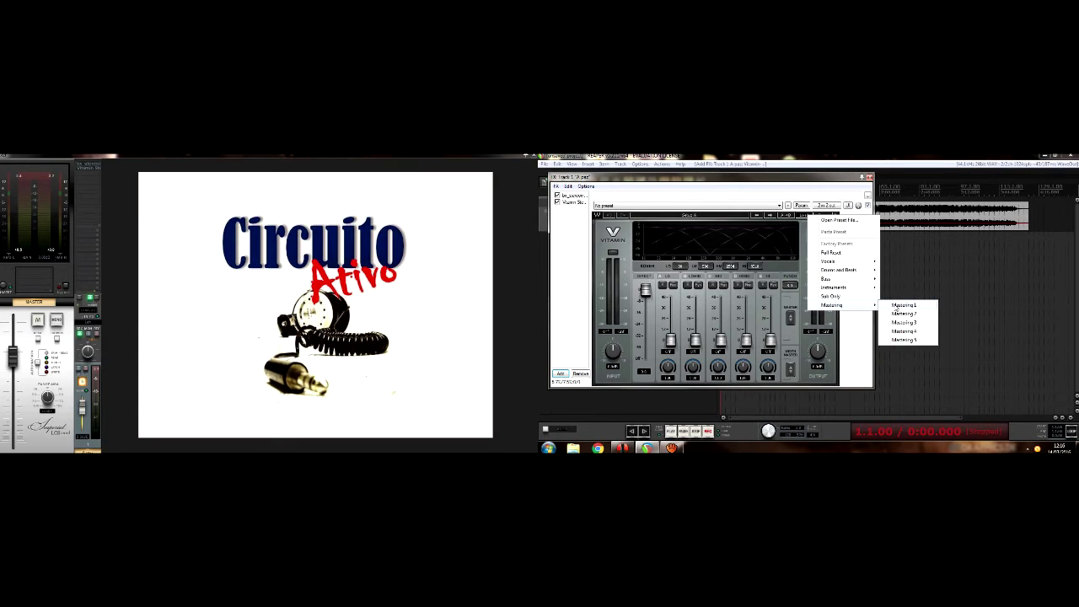
{"action": "left_click", "coordinate": [901, 305]}
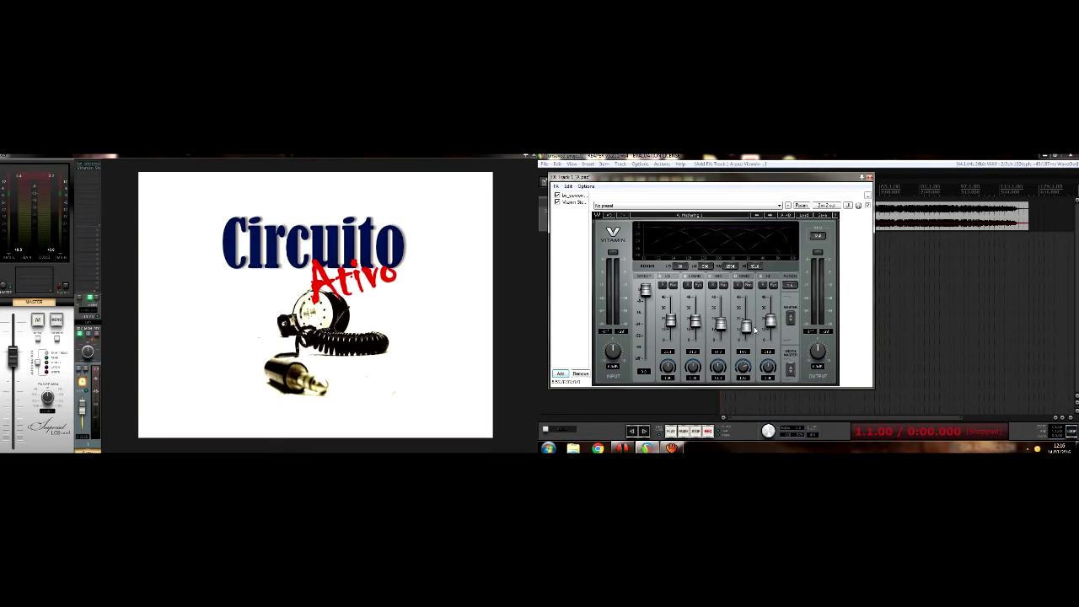
Step: Listen to the track through Vitamin and review the available Mastering presets without changing the loaded one
{"action": "key", "text": "space"}
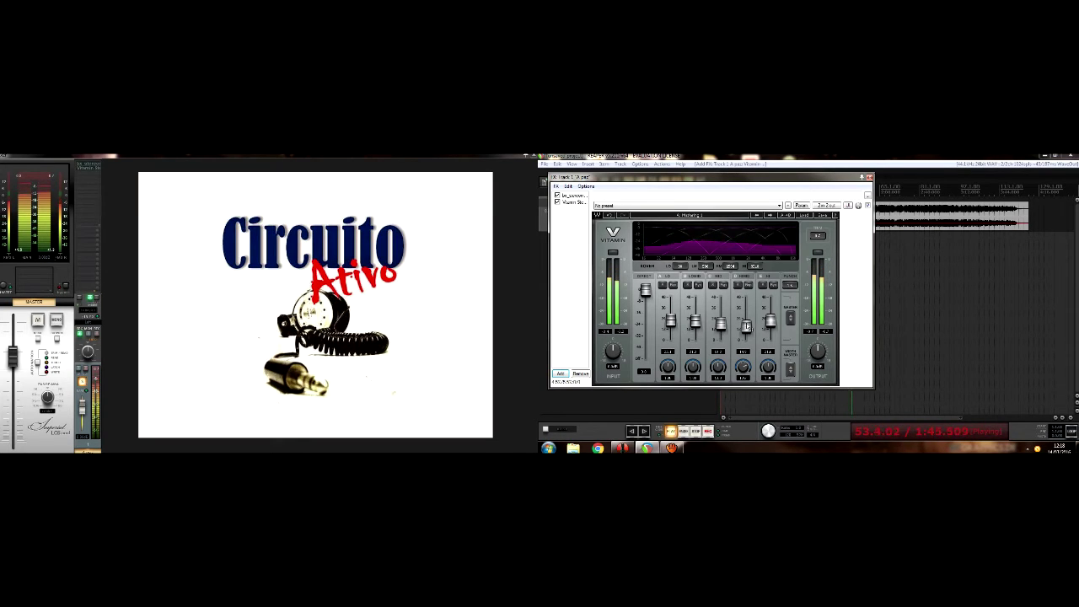
{"action": "key", "text": "space"}
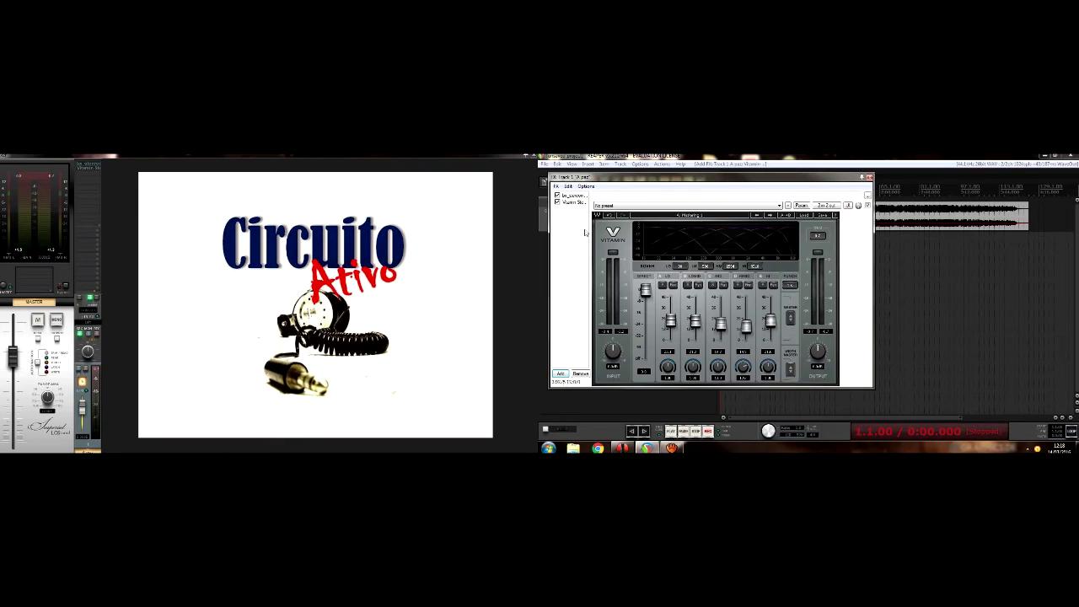
{"action": "left_click", "coordinate": [807, 216]}
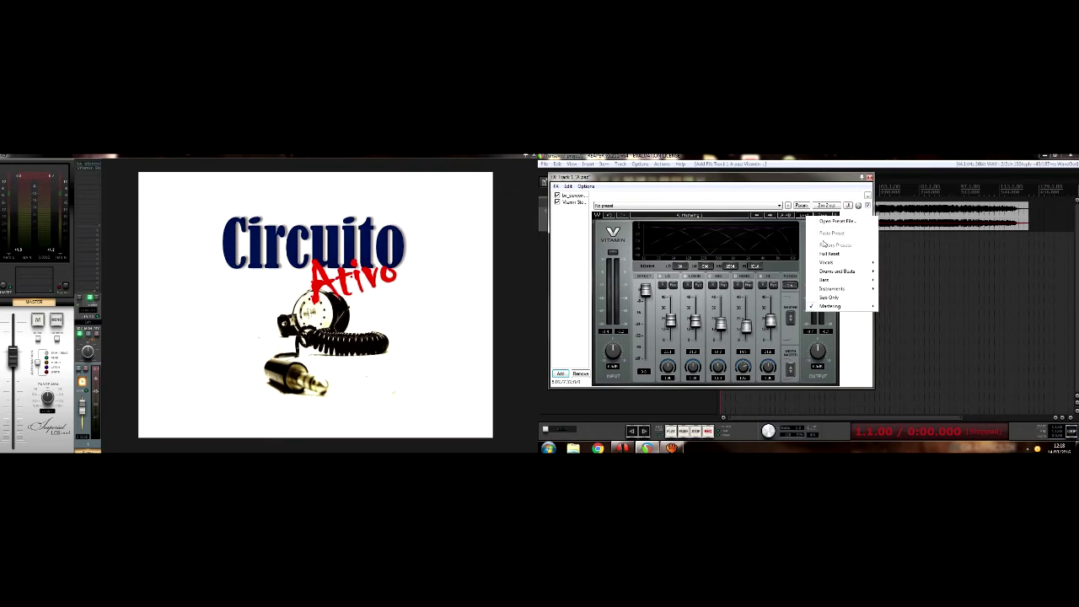
{"action": "mouse_move", "coordinate": [877, 306]}
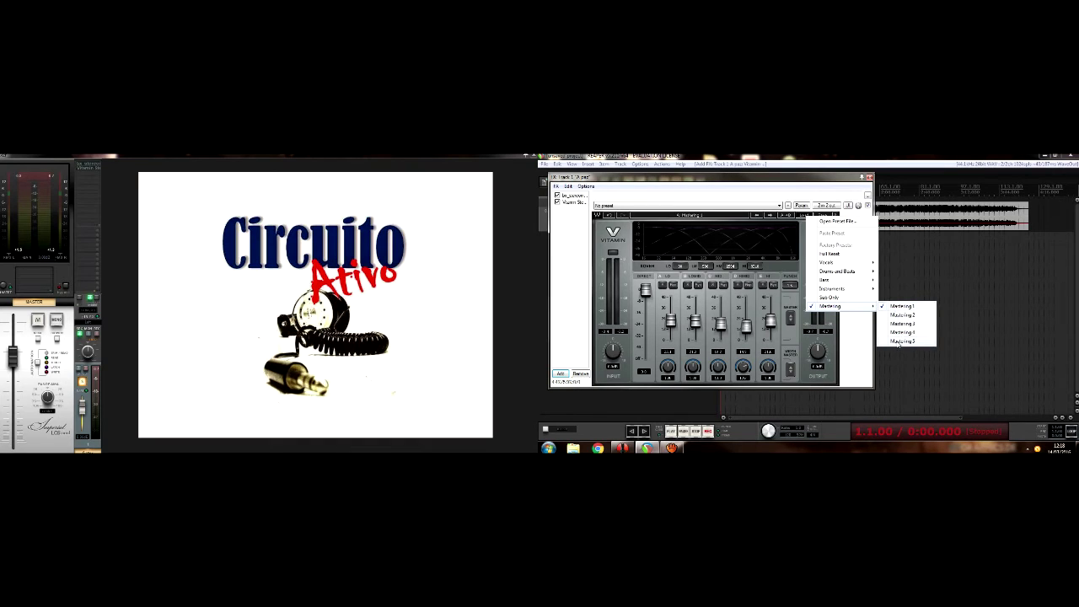
{"action": "left_click", "coordinate": [865, 339]}
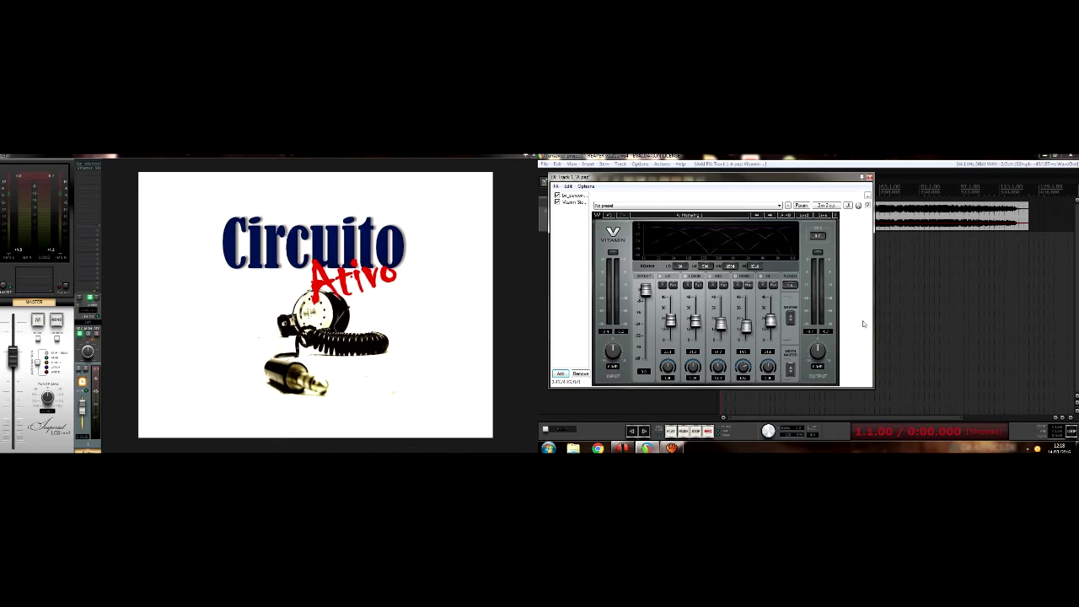
Step: Add the Waves L1 limiter Stereo effect after Vitamin on the track and lower the limiter's threshold
{"action": "left_click_drag", "start_coordinate": [826, 179], "coordinate": [938, 194]}
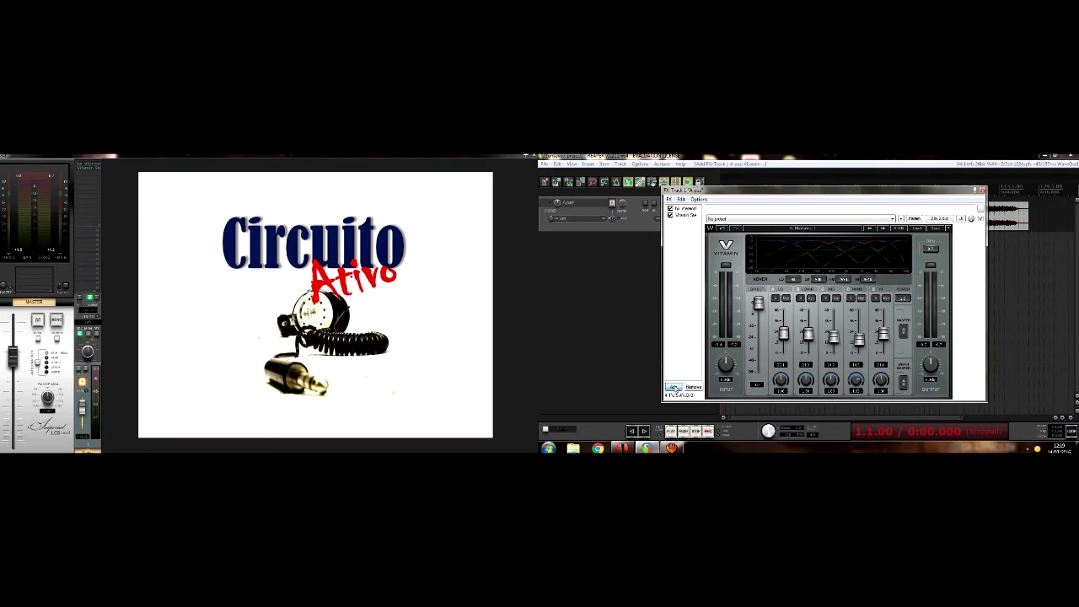
{"action": "left_click", "coordinate": [673, 387]}
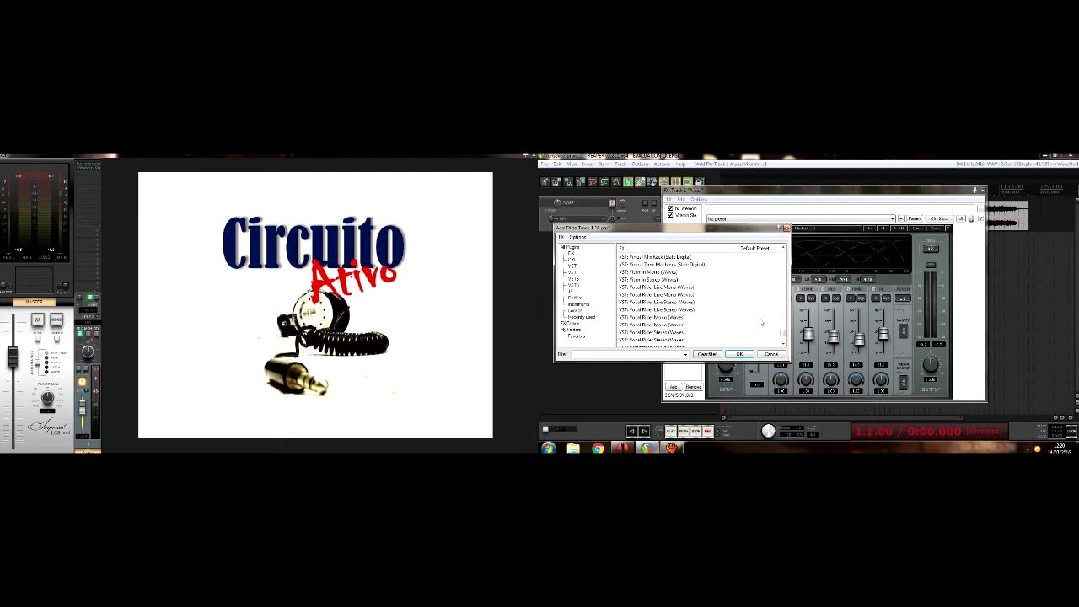
{"action": "left_click_drag", "start_coordinate": [783, 334], "coordinate": [784, 288]}
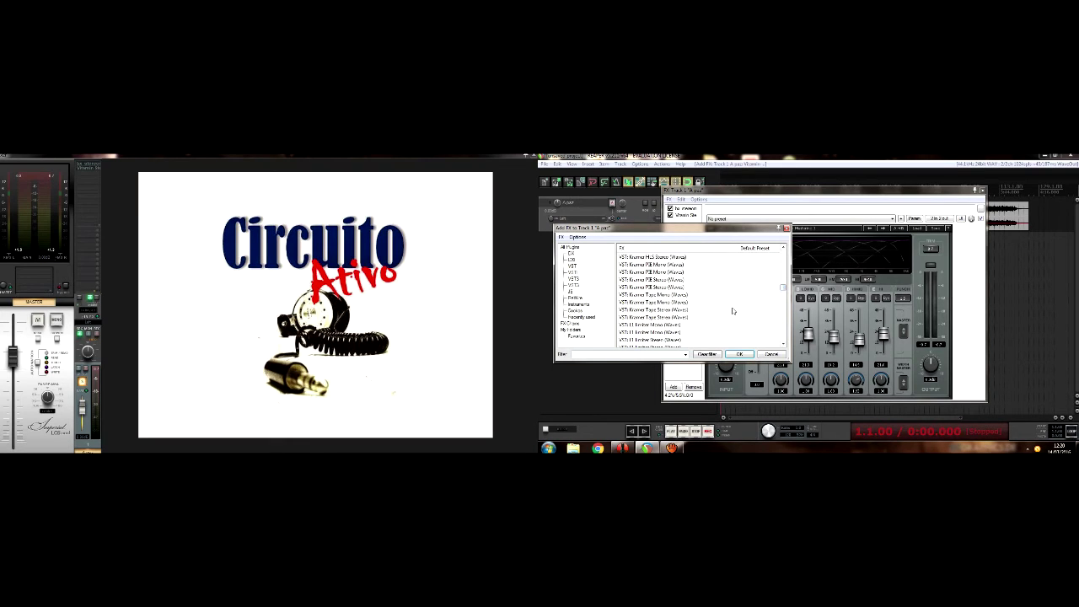
{"action": "left_click", "coordinate": [660, 341]}
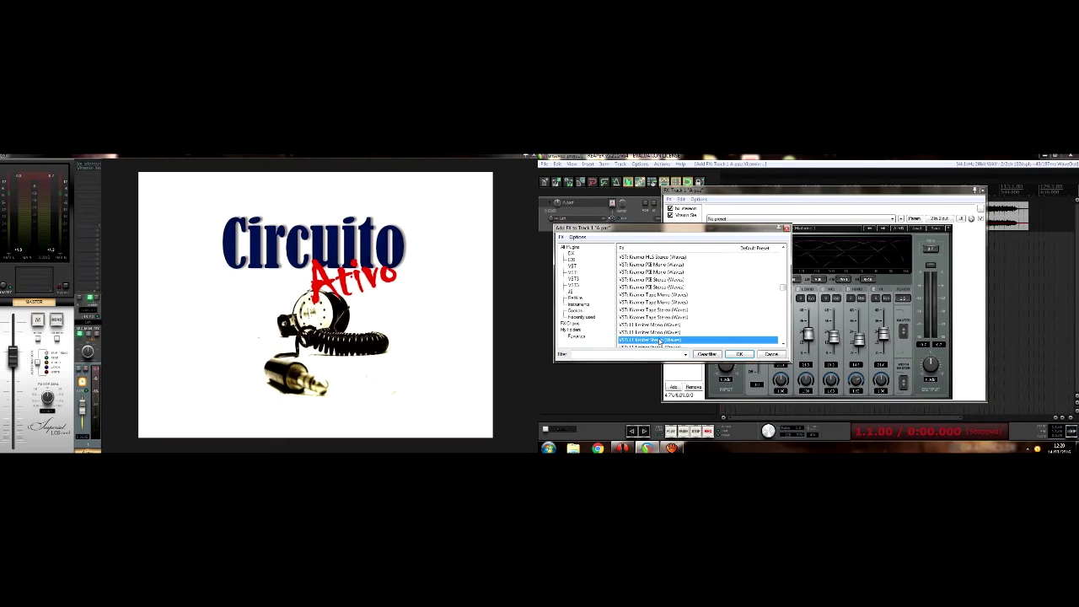
{"action": "double_click", "coordinate": [660, 341]}
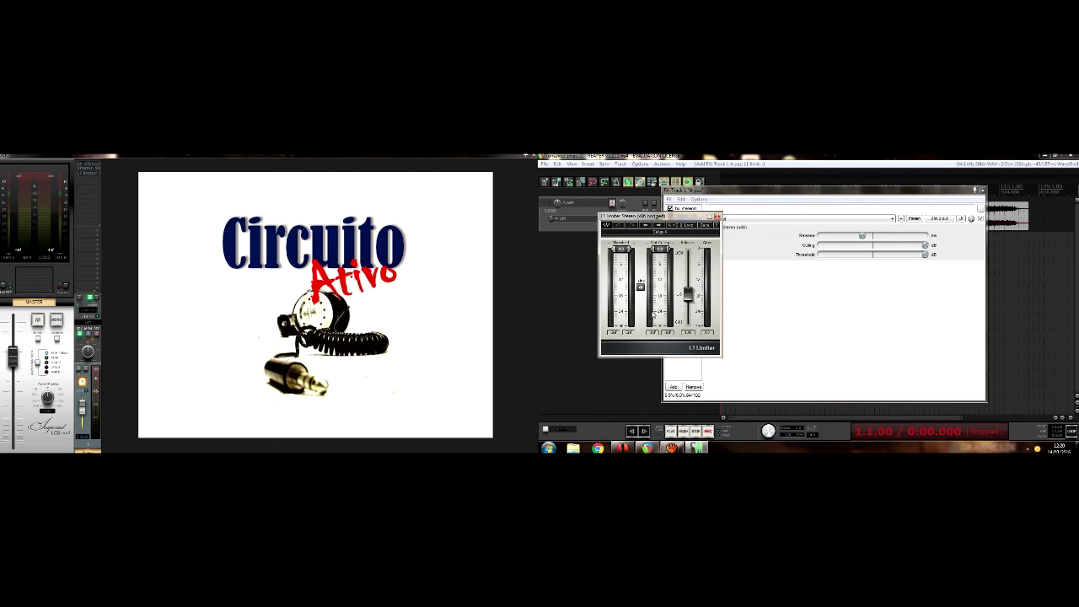
{"action": "left_click", "coordinate": [627, 264]}
{"action": "left_click_drag", "start_coordinate": [628, 265], "coordinate": [628, 276]}
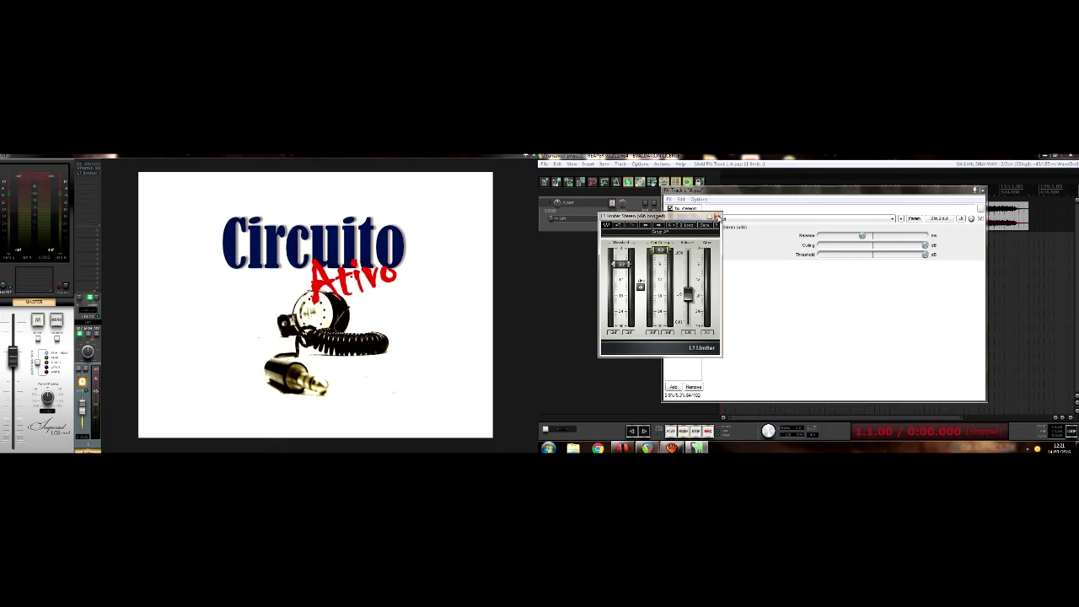
Step: Close the effect windows, listen to the track through the full effects chain, and reopen the chain on the L1 limiter
{"action": "left_click", "coordinate": [718, 216]}
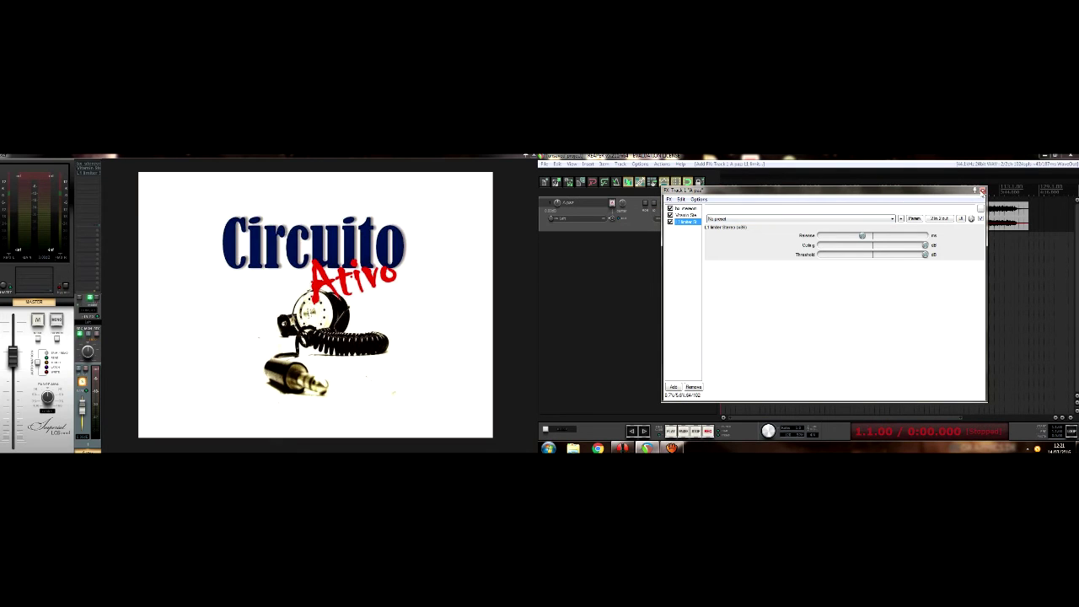
{"action": "left_click", "coordinate": [982, 192]}
{"action": "key", "text": "space"}
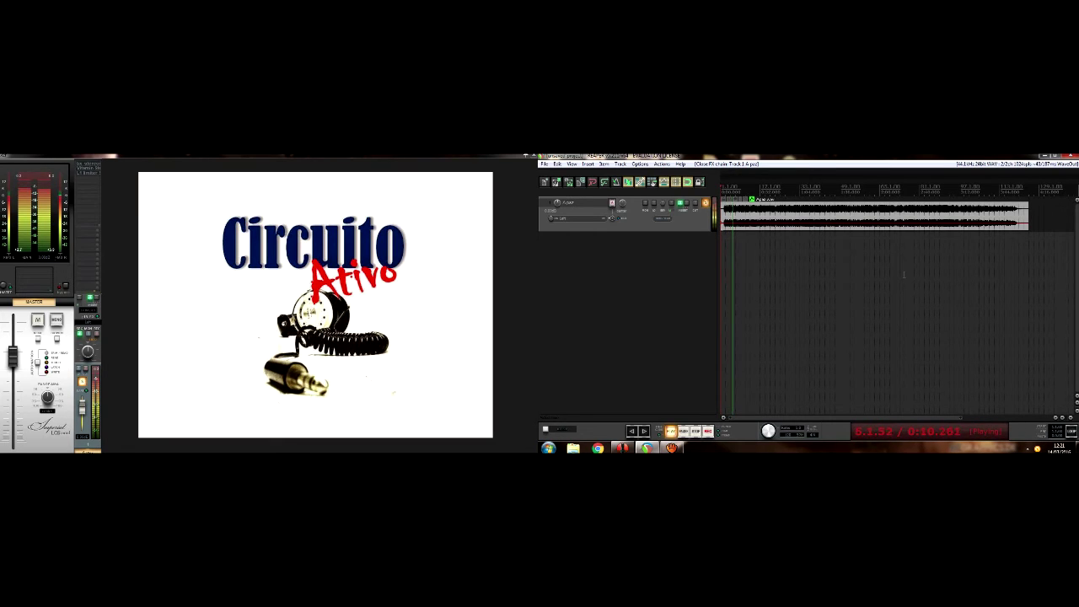
{"action": "left_click", "coordinate": [682, 205]}
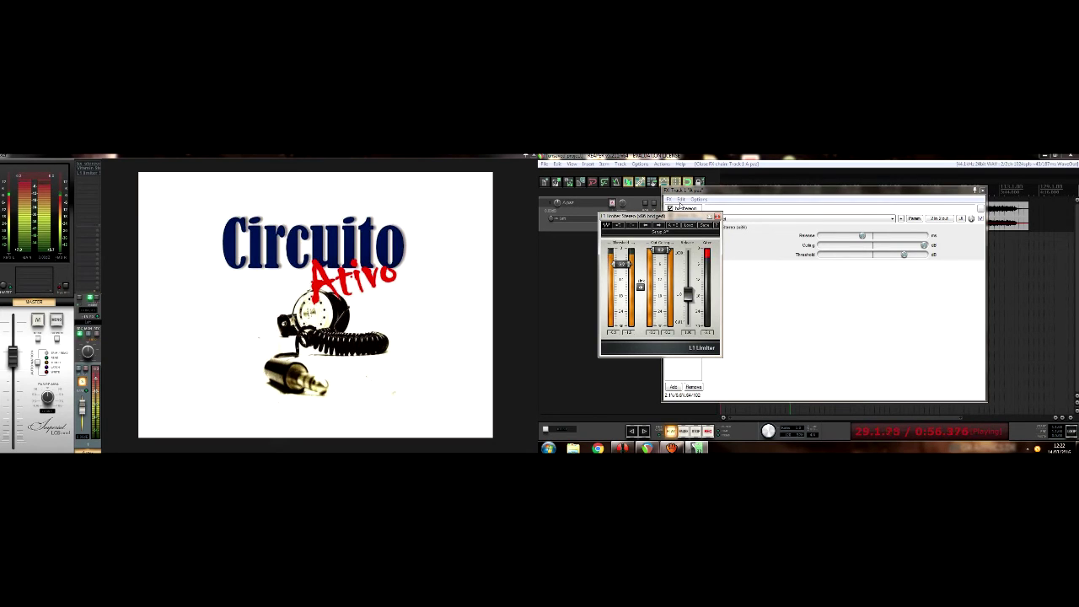
{"action": "key", "text": "space"}
{"action": "left_click", "coordinate": [559, 319]}
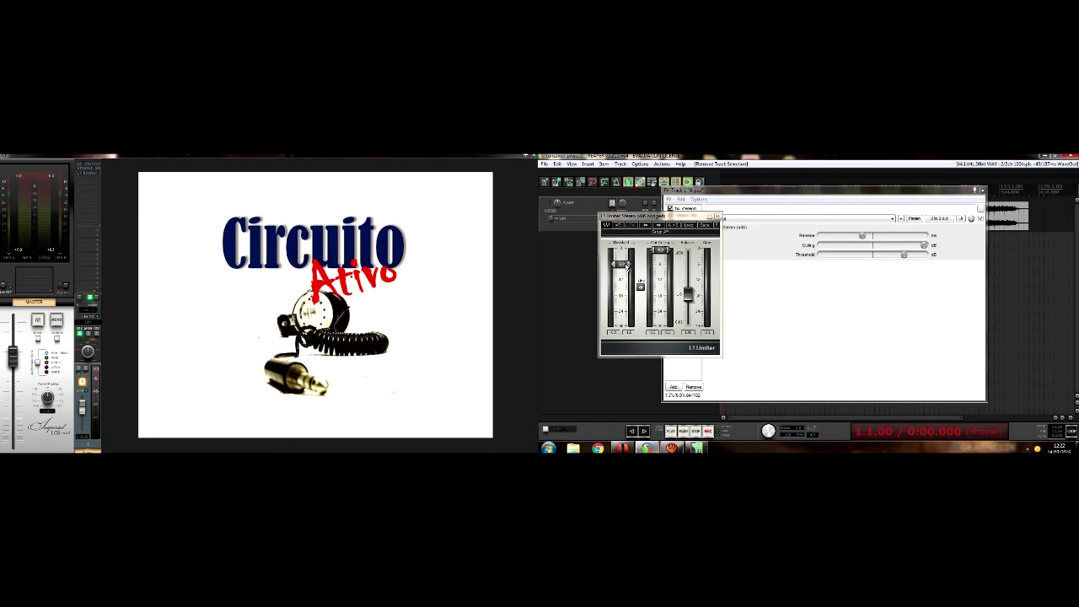
Step: Raise the L1 limiter's threshold slightly in two adjustments while listening to the track, and stop playback
{"action": "left_click_drag", "start_coordinate": [625, 265], "coordinate": [628, 262]}
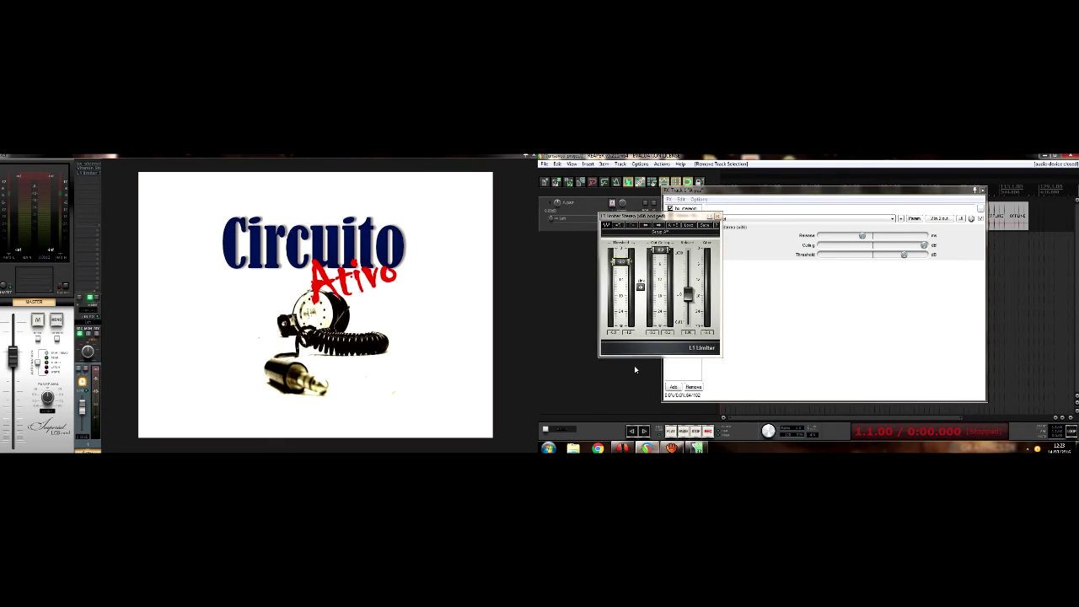
{"action": "key", "text": "space"}
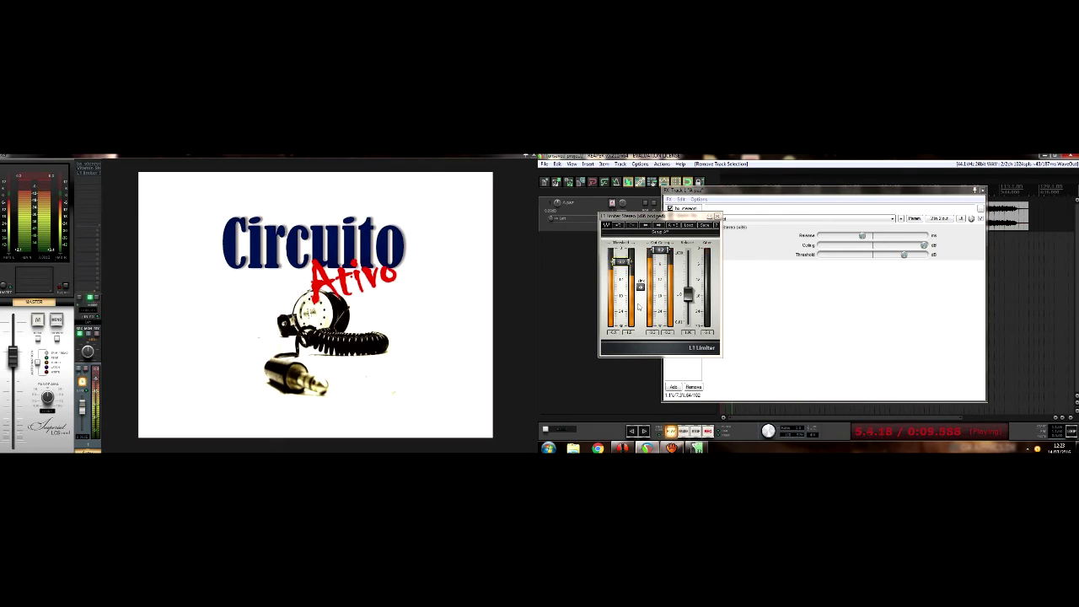
{"action": "left_click_drag", "start_coordinate": [627, 268], "coordinate": [626, 263]}
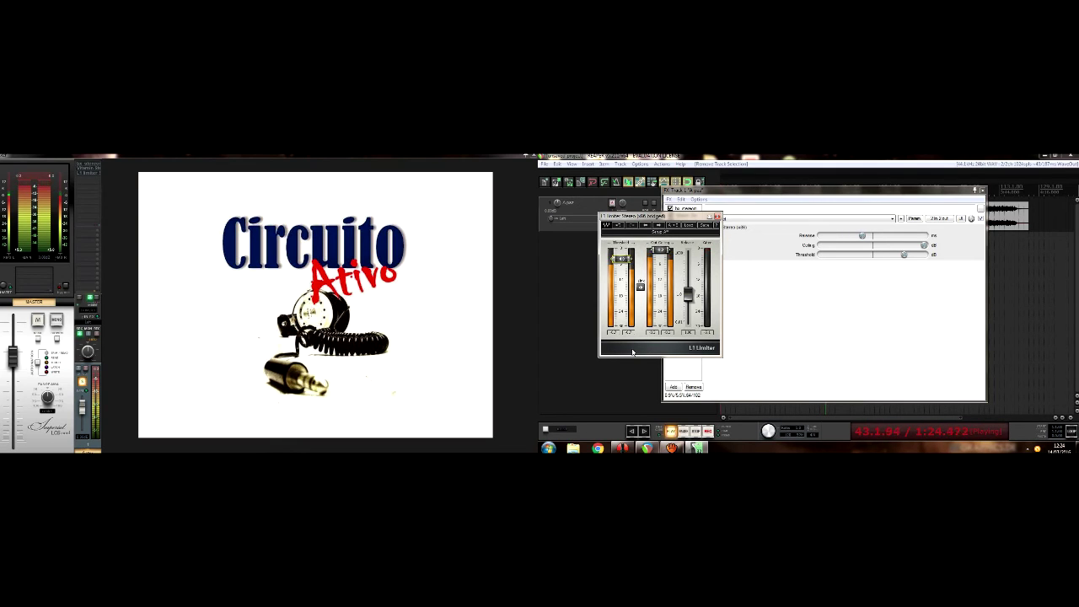
{"action": "key", "text": "space"}
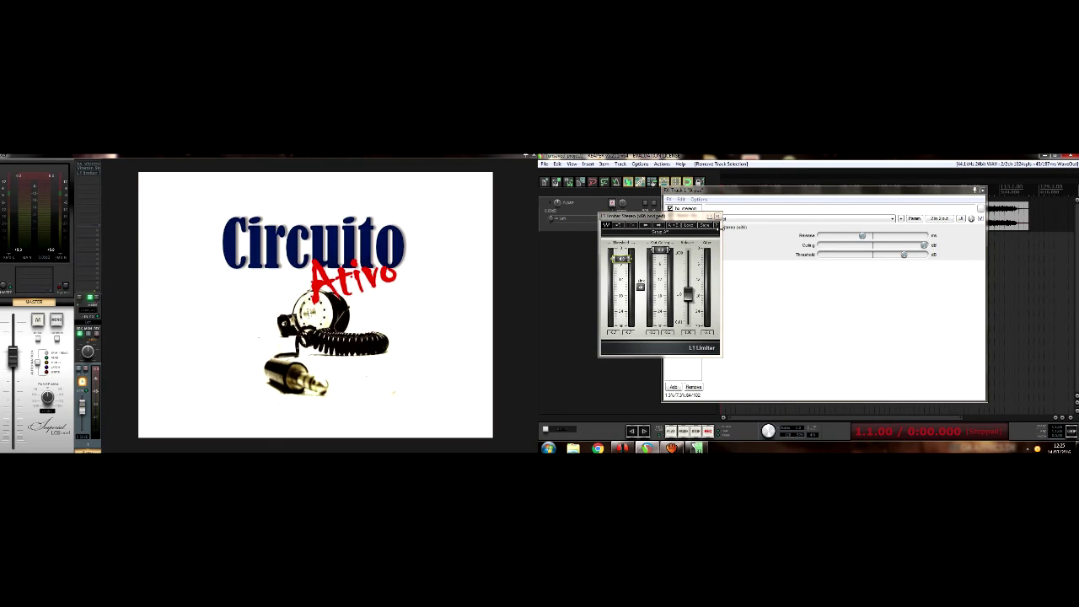
Step: Review each effect in the track's chain: bx_stereomaker with its preset list, Vitamin and the L1 limiter, keeping the loaded presets
{"action": "left_click", "coordinate": [717, 217]}
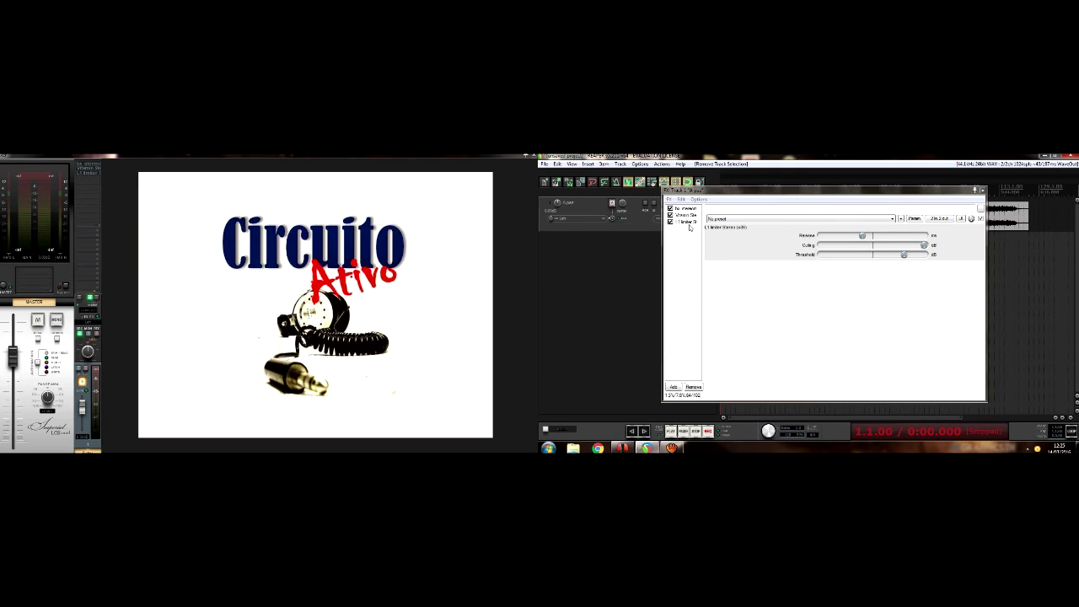
{"action": "double_click", "coordinate": [691, 219]}
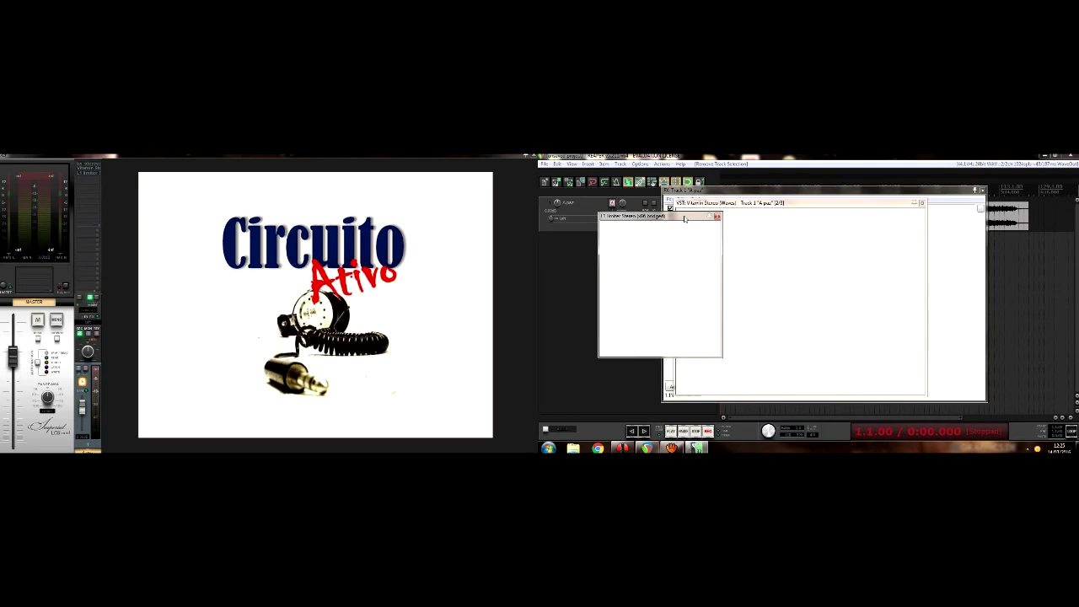
{"action": "left_click", "coordinate": [717, 217]}
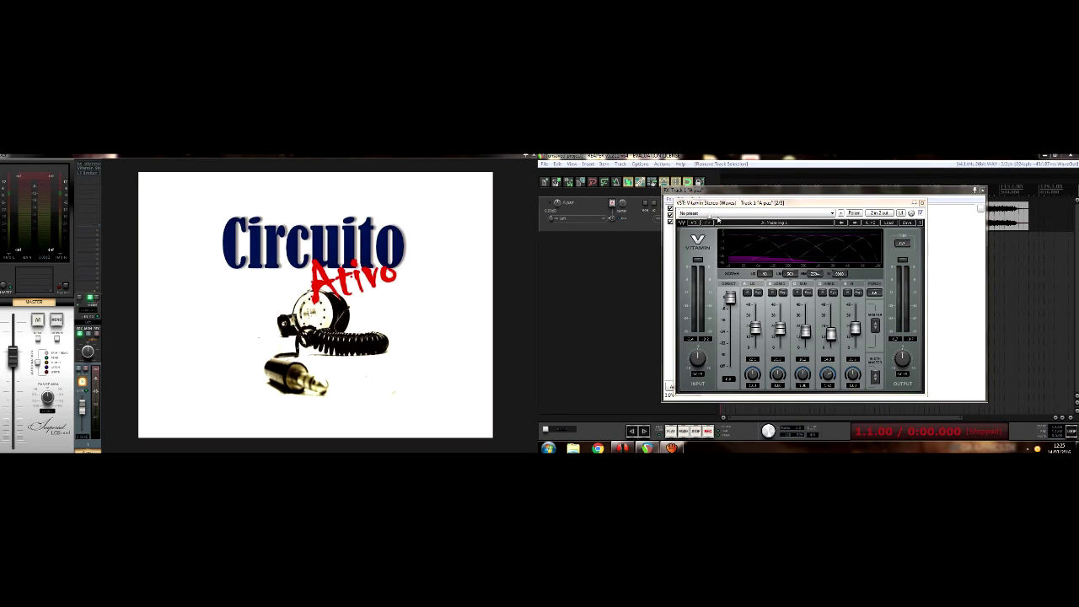
{"action": "left_click", "coordinate": [922, 203]}
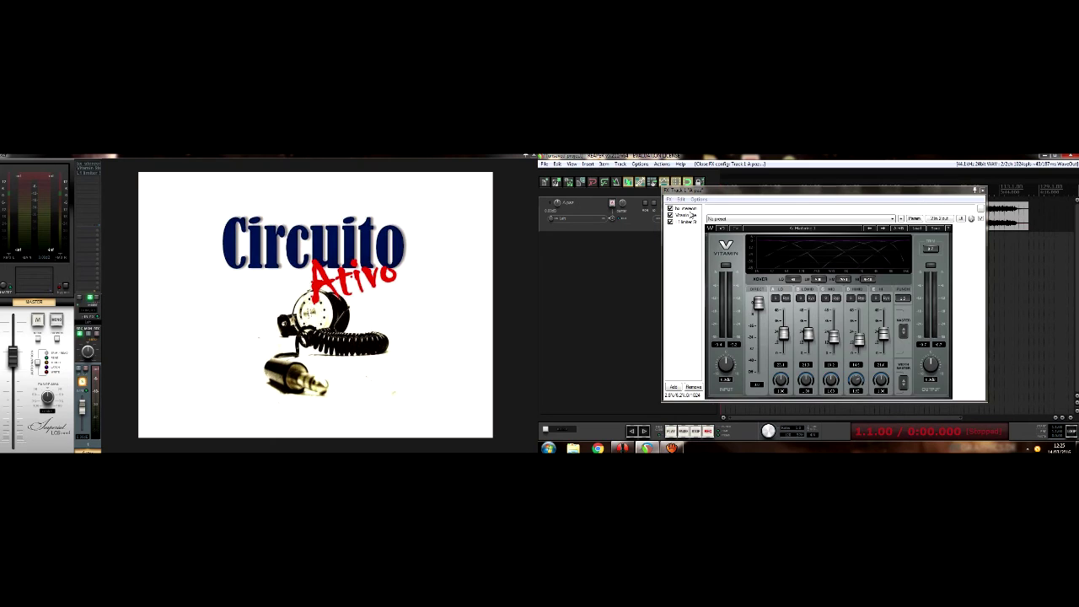
{"action": "left_click", "coordinate": [691, 209]}
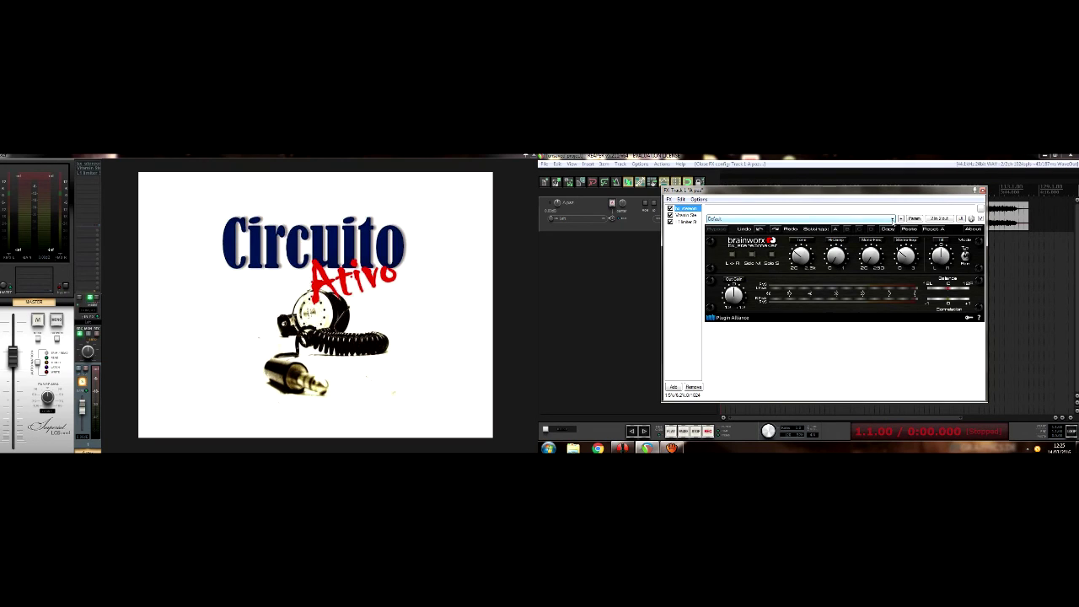
{"action": "left_click", "coordinate": [892, 219]}
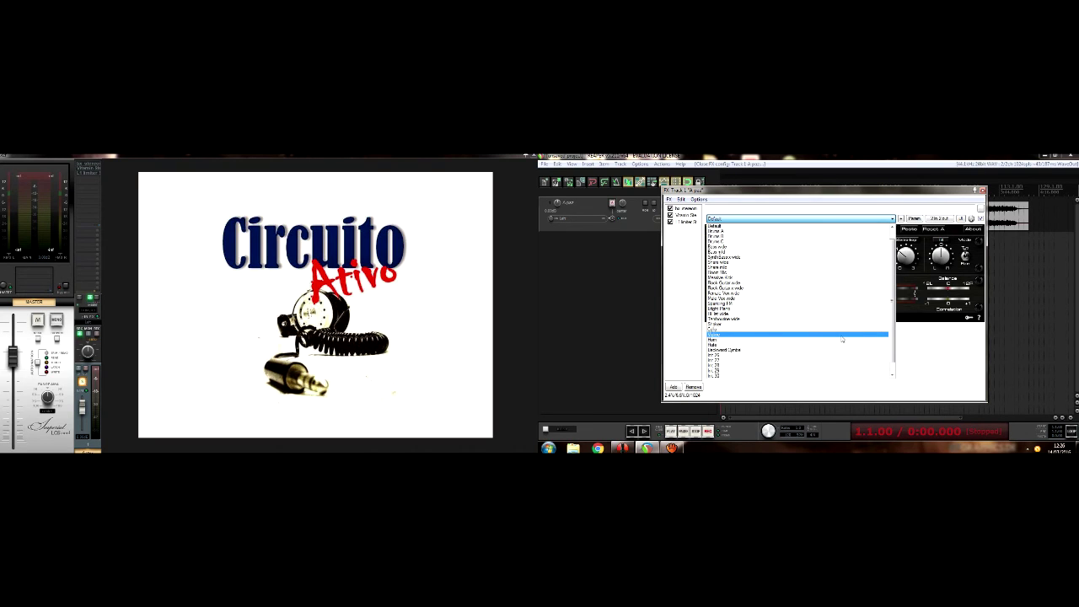
{"action": "left_click", "coordinate": [645, 323]}
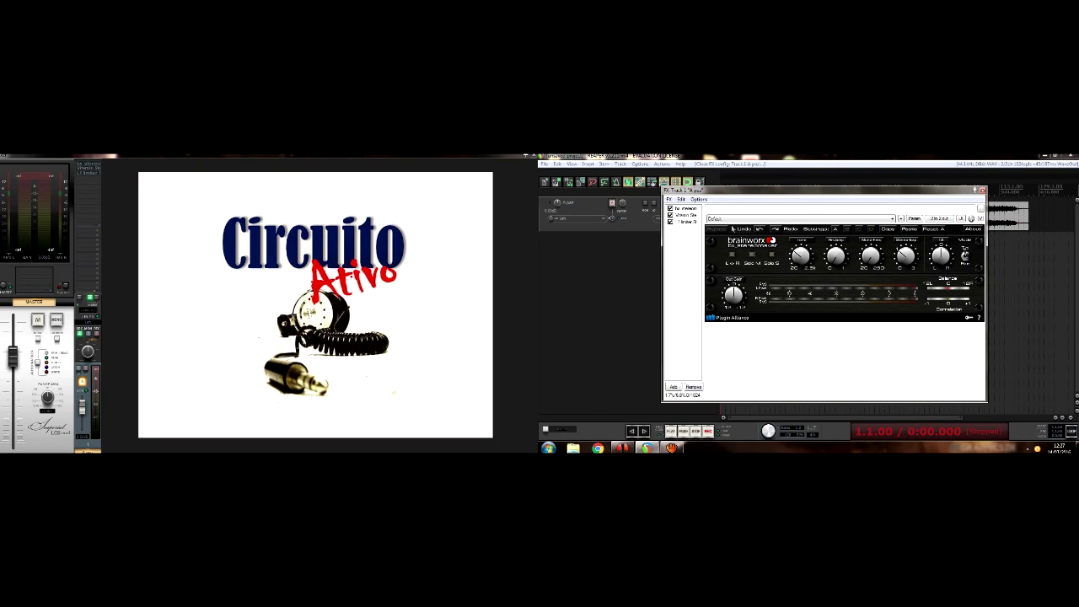
{"action": "left_click", "coordinate": [686, 215]}
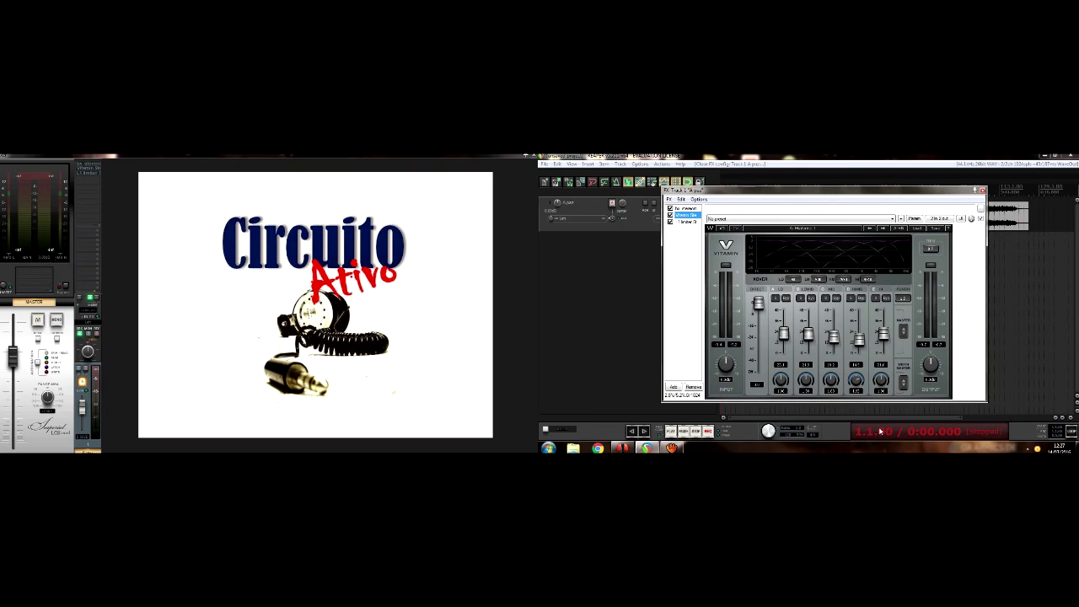
{"action": "double_click", "coordinate": [683, 222]}
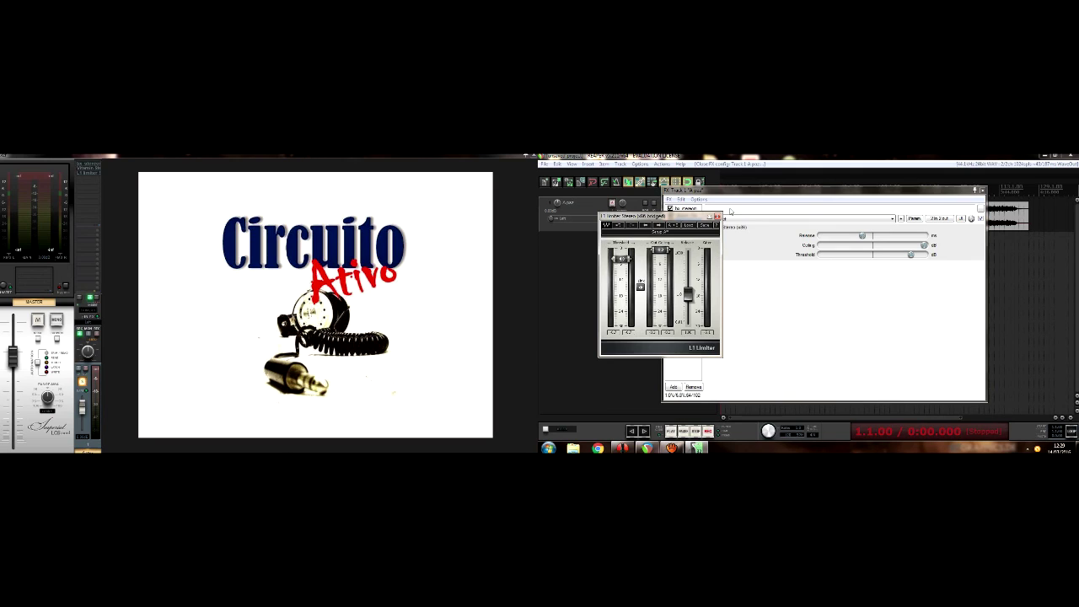
Step: Close the L1 limiter and the effects chain, and play the fully processed track from the start
{"action": "left_click", "coordinate": [717, 217]}
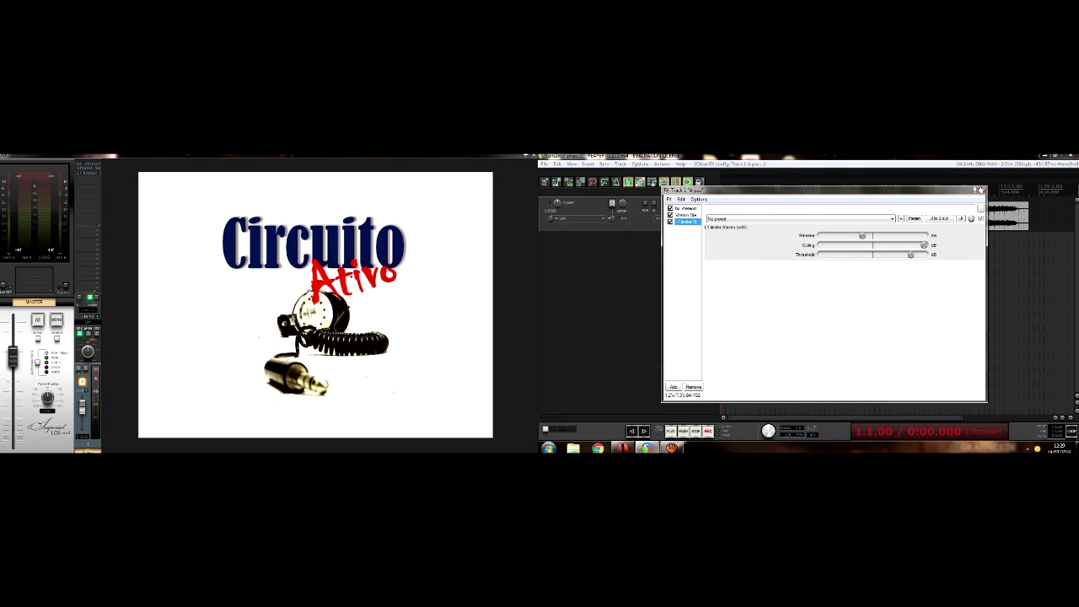
{"action": "left_click", "coordinate": [982, 189]}
{"action": "key", "text": "space"}
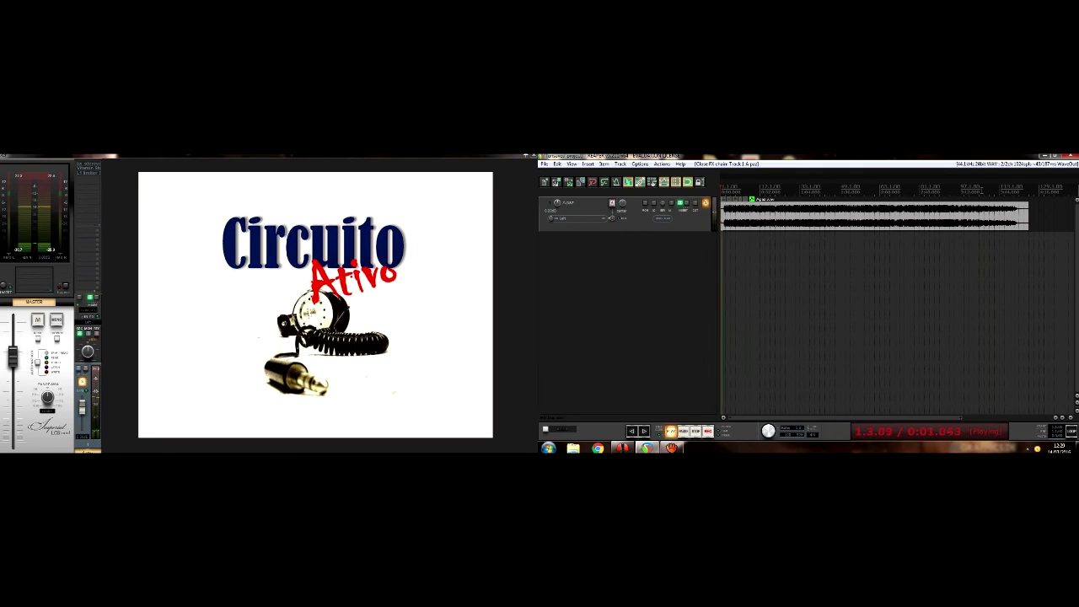